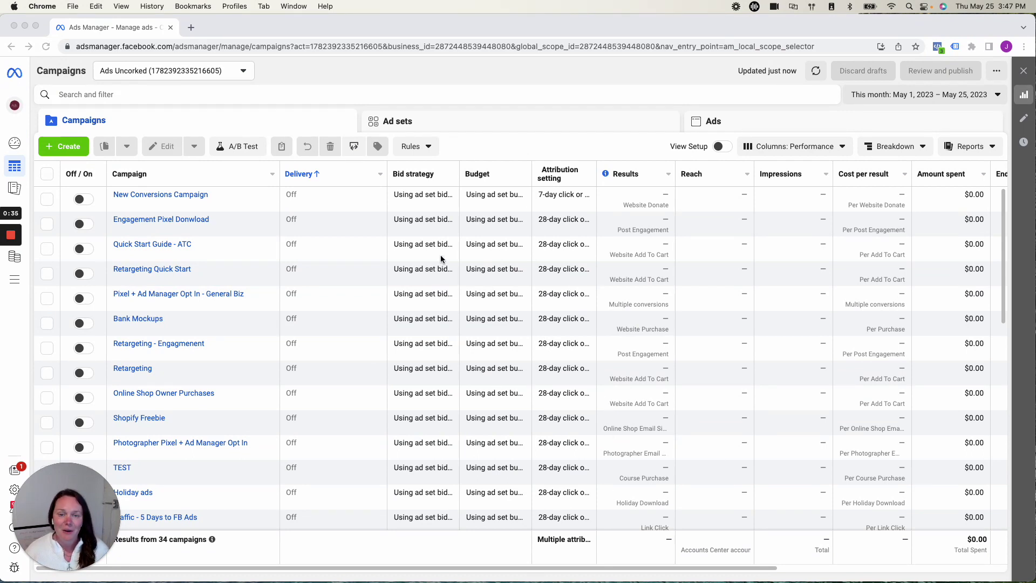
- Cancel a new campaign dialog, then list the account's 73 ad sets
{"action": "left_click", "coordinate": [69, 153]}
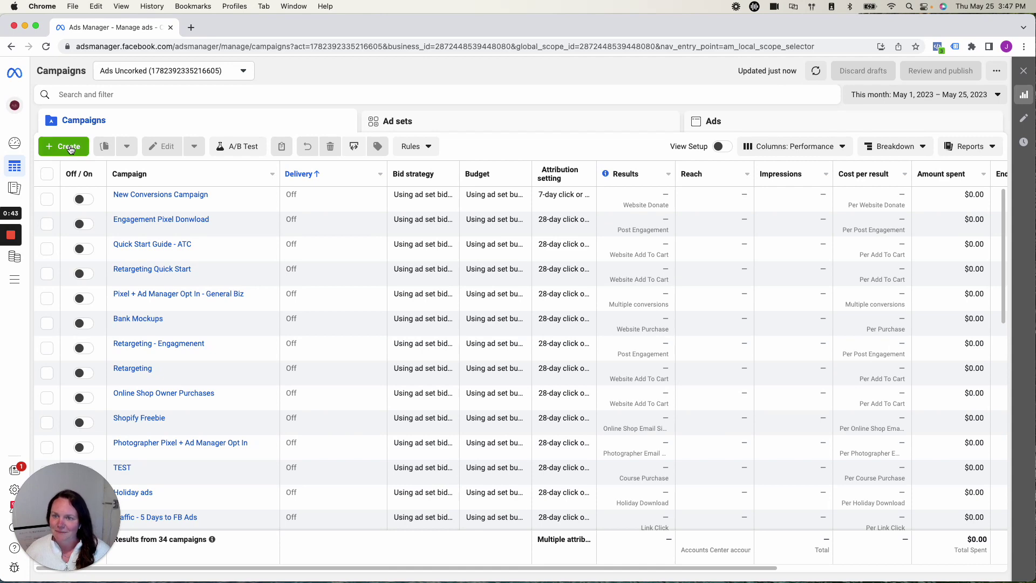
{"action": "left_click", "coordinate": [70, 149]}
{"action": "left_click", "coordinate": [671, 100]}
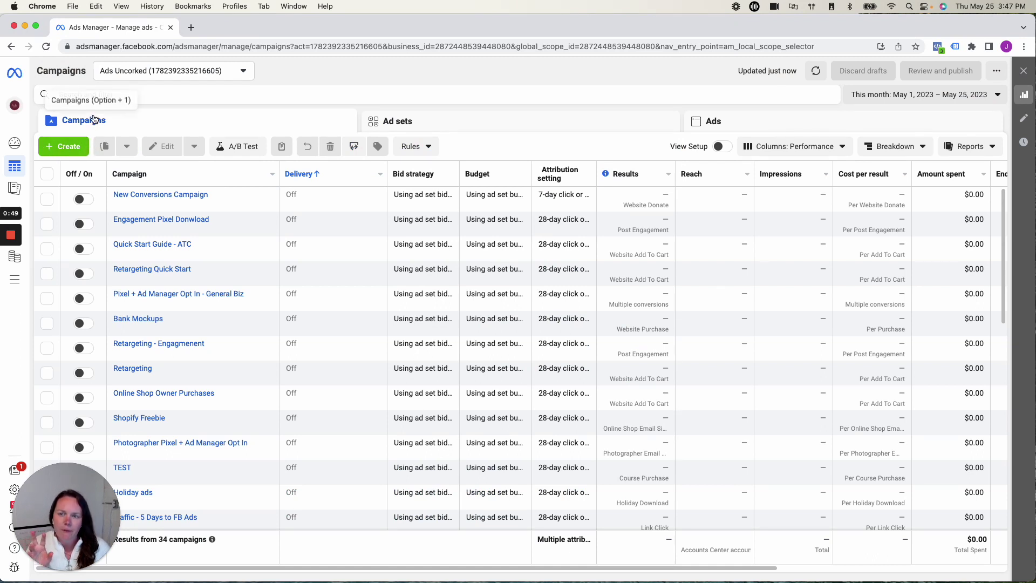
{"action": "mouse_move", "coordinate": [670, 480]}
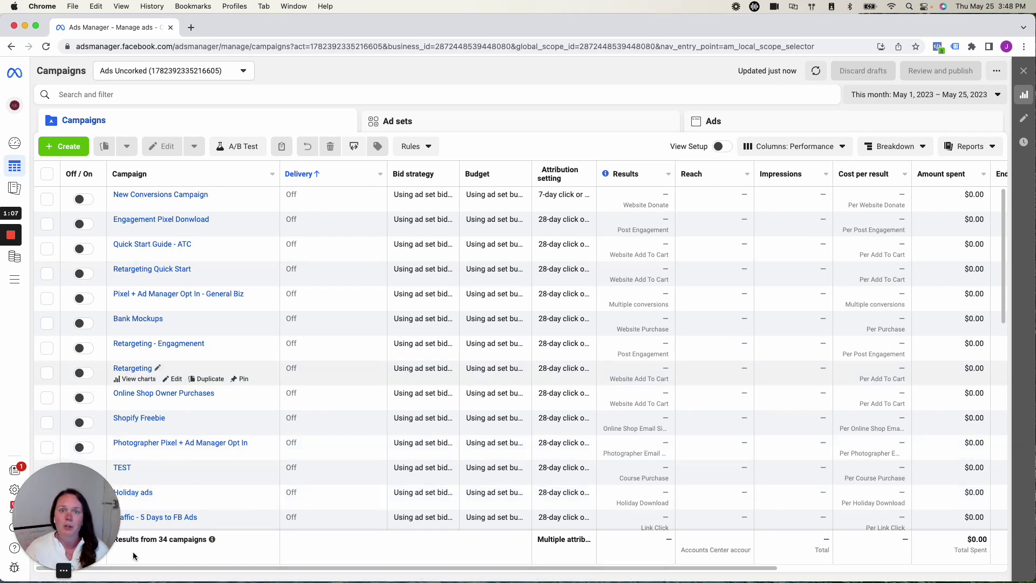
{"action": "left_click", "coordinate": [469, 127]}
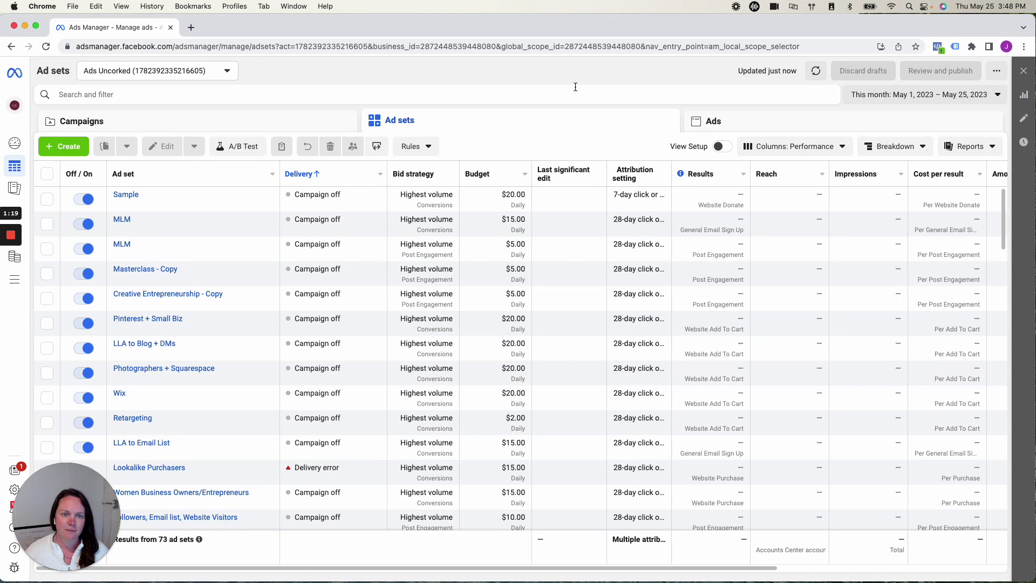
- Browse the 286 ads, then return to the list of 34 campaigns
{"action": "left_click", "coordinate": [777, 122]}
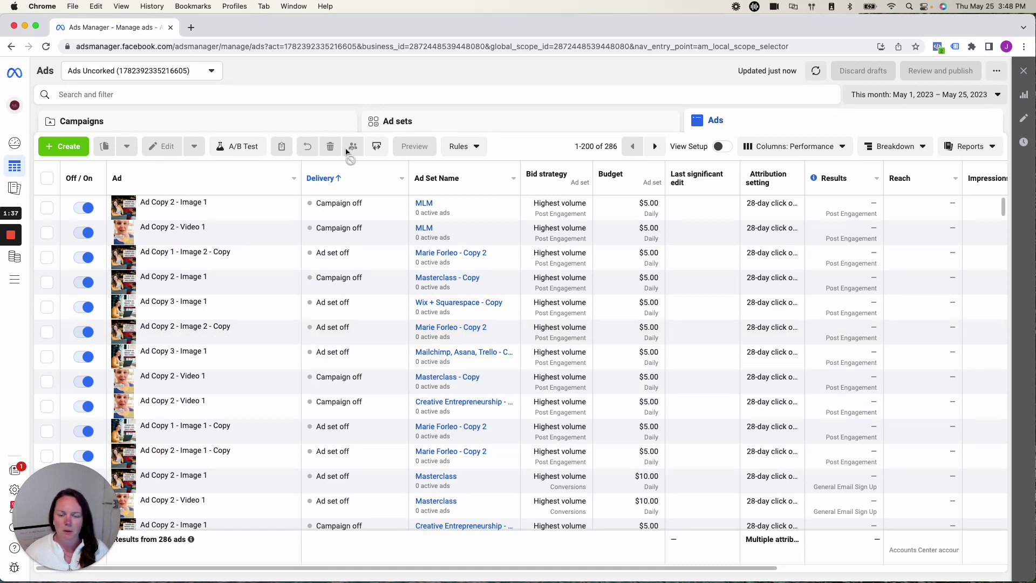
{"action": "left_click", "coordinate": [312, 121]}
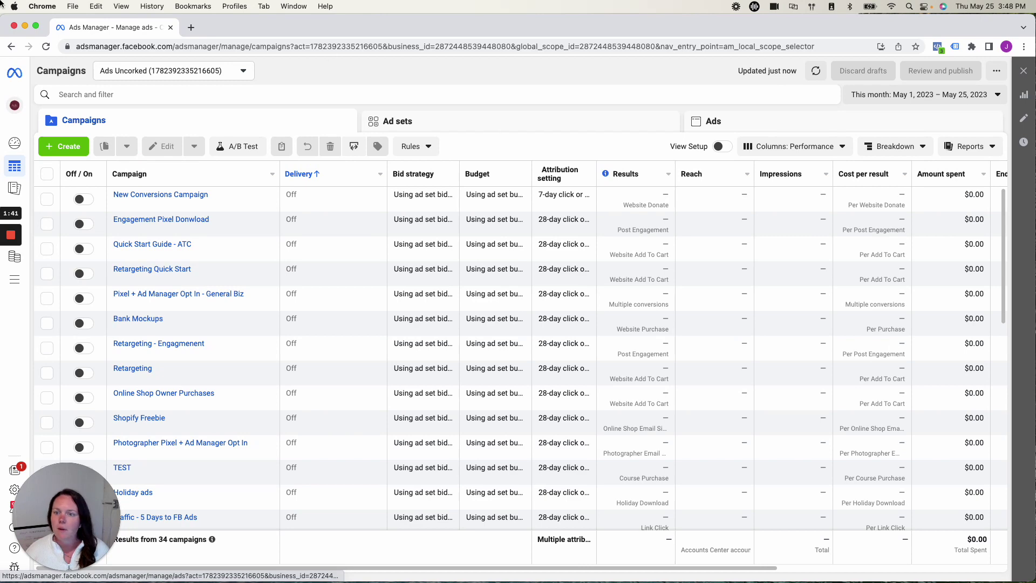
- Create a new campaign with Sales as its objective
{"action": "left_click", "coordinate": [62, 154]}
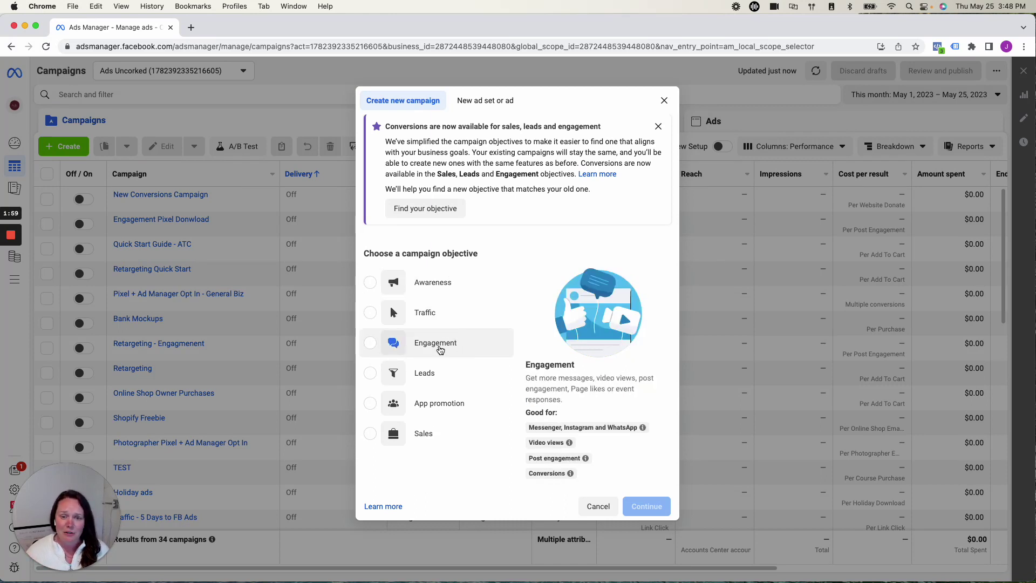
{"action": "left_click", "coordinate": [432, 437]}
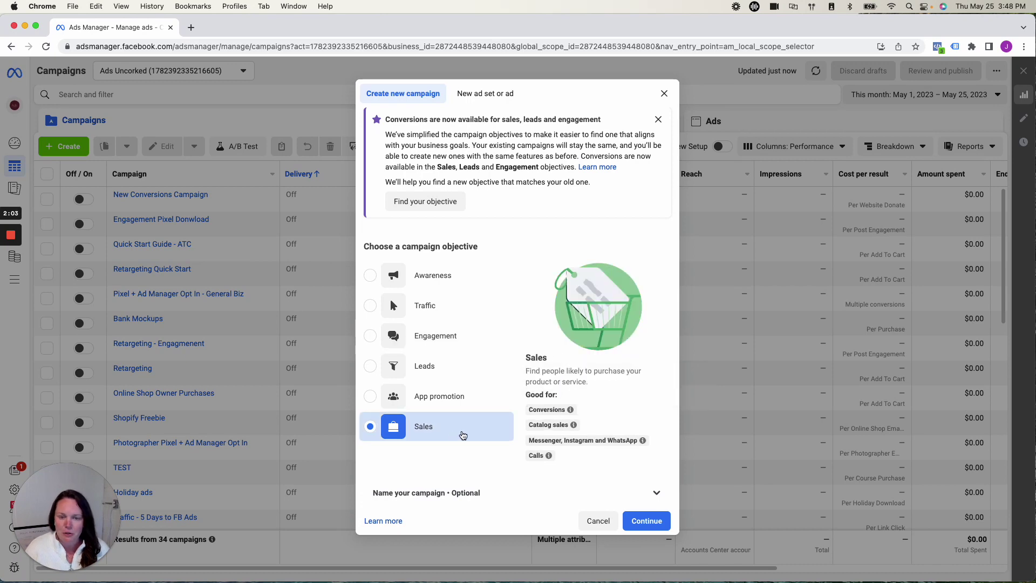
{"action": "left_click", "coordinate": [647, 521]}
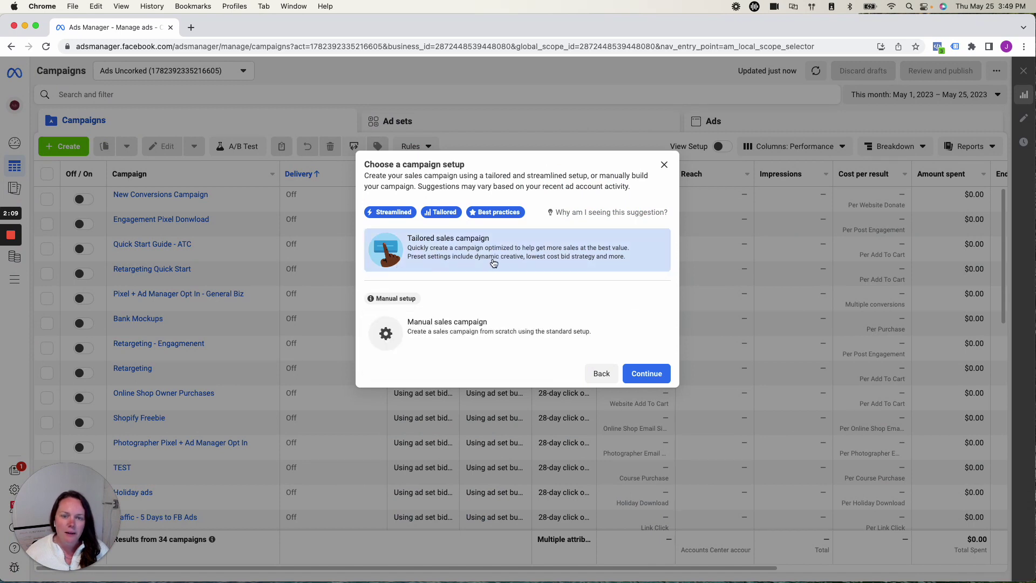
- Choose the Manual sales campaign setup to open the New Sales Campaign draft
{"action": "left_click", "coordinate": [526, 336]}
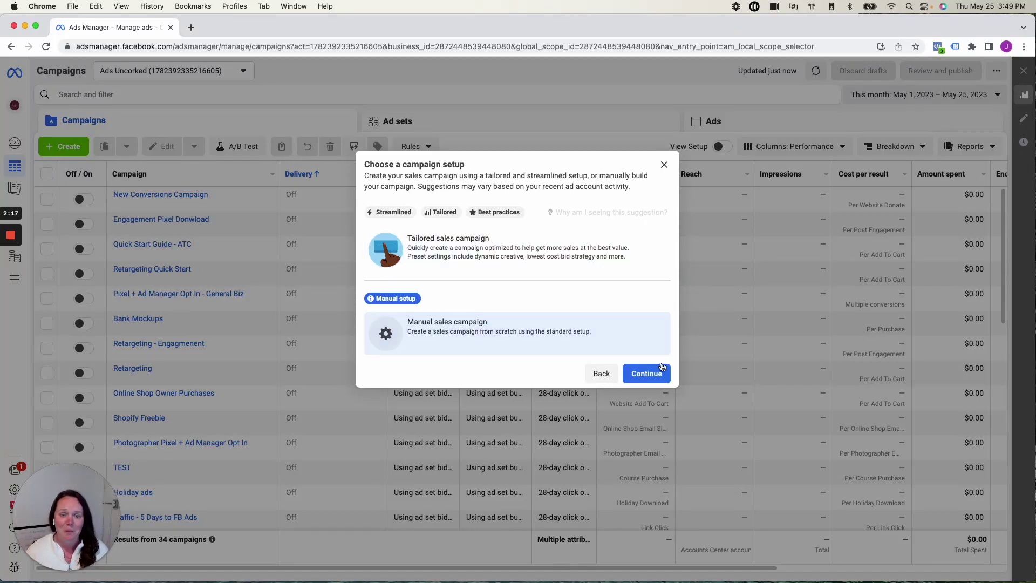
{"action": "left_click", "coordinate": [659, 377]}
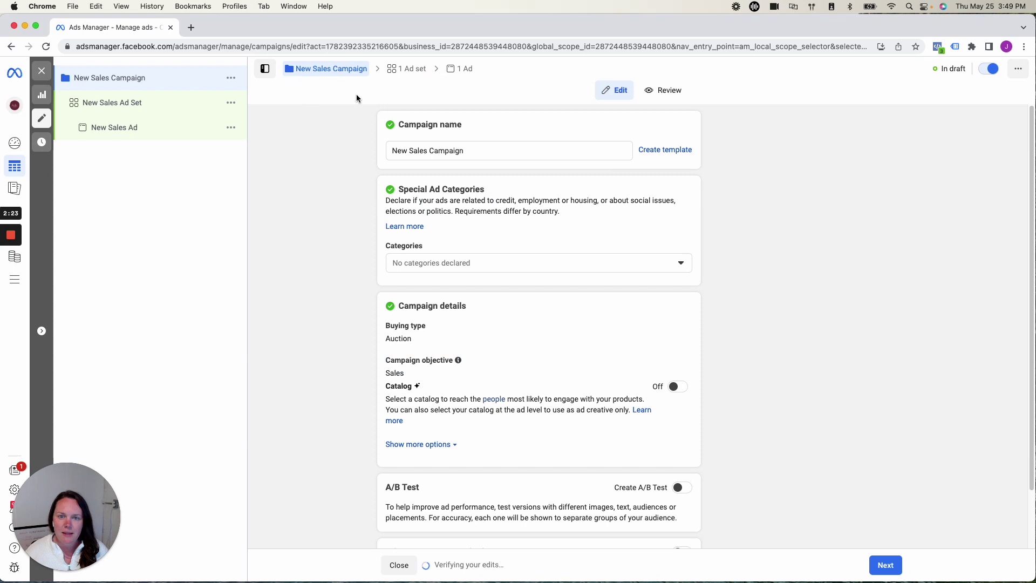
- Name the draft campaign TEST and go to the New Sales Ad Set page
{"action": "left_click_drag", "start_coordinate": [464, 151], "coordinate": [376, 158]}
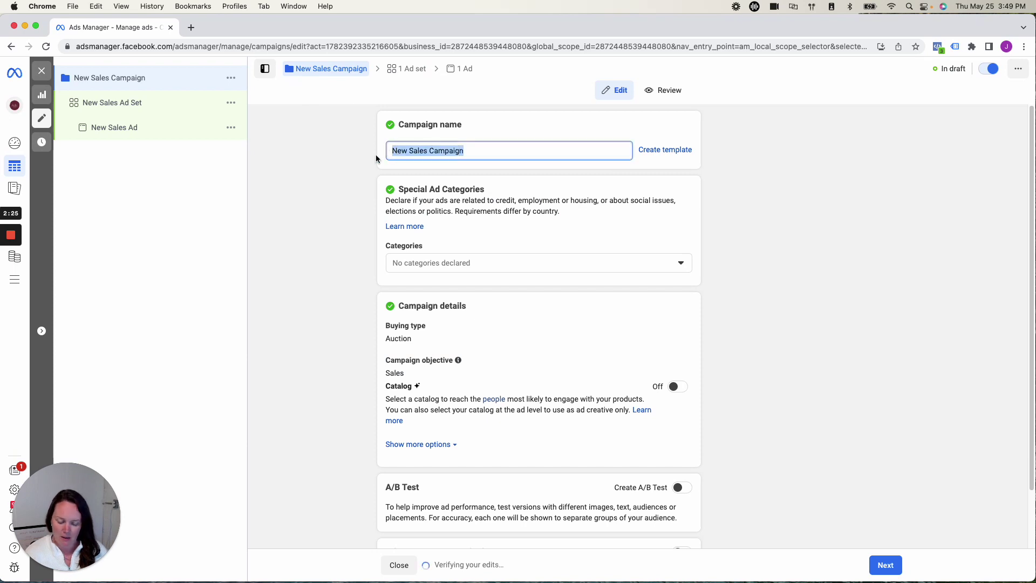
{"action": "type", "text": "TEST"}
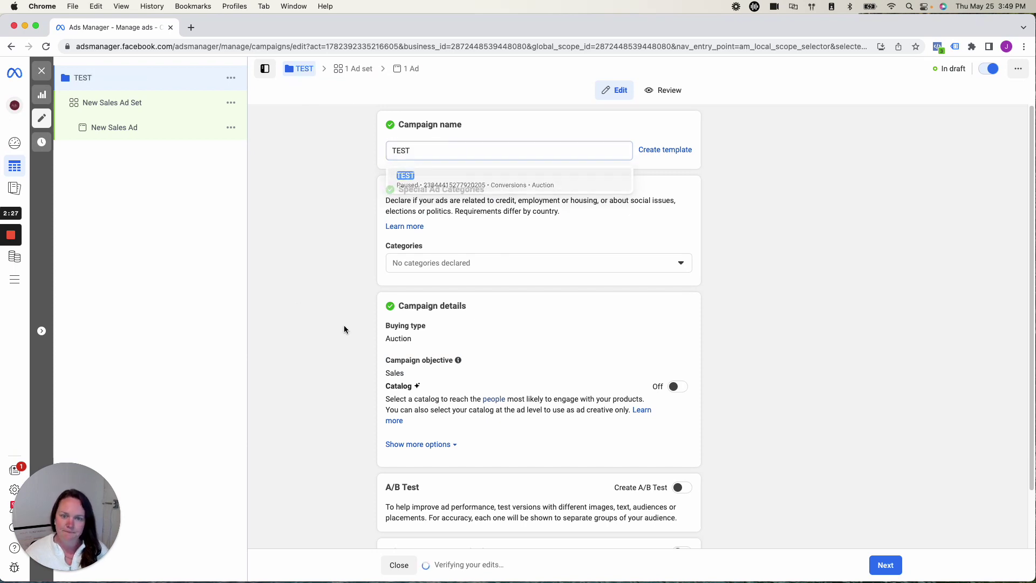
{"action": "left_click", "coordinate": [345, 329]}
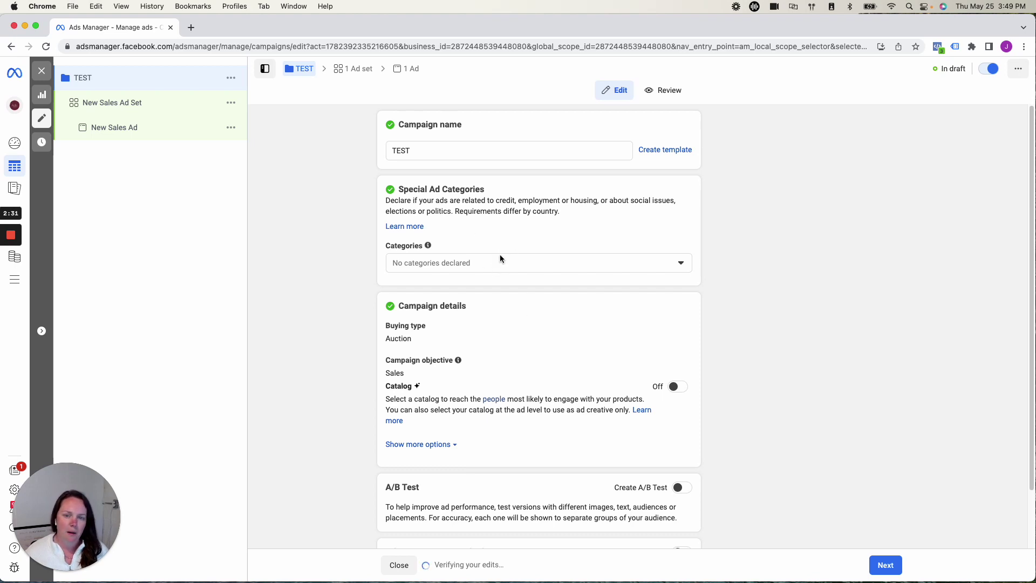
{"action": "scroll", "coordinate": [481, 261], "scroll_direction": "down", "scroll_amount": 2}
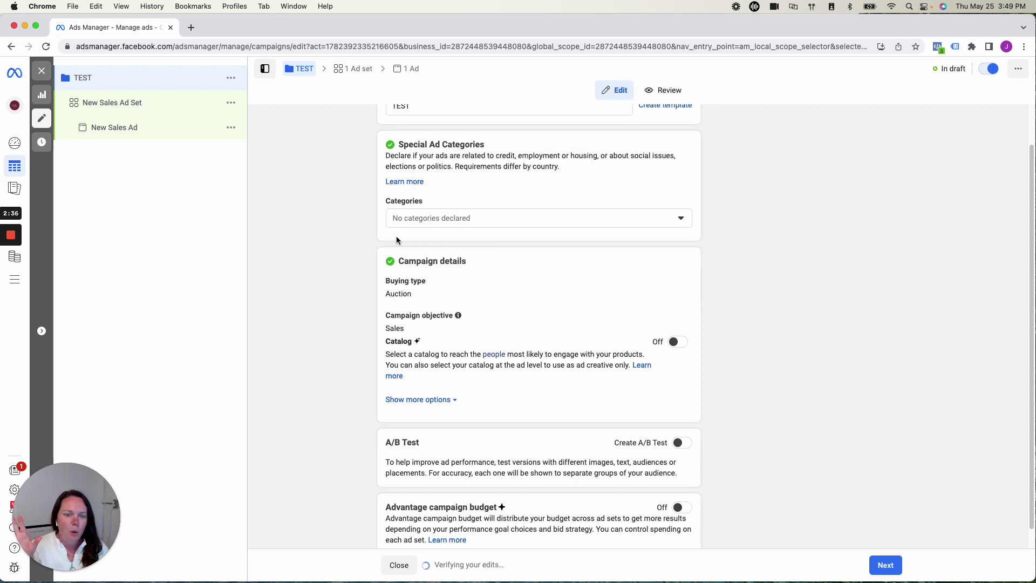
{"action": "scroll", "coordinate": [528, 378], "scroll_direction": "down", "scroll_amount": 1}
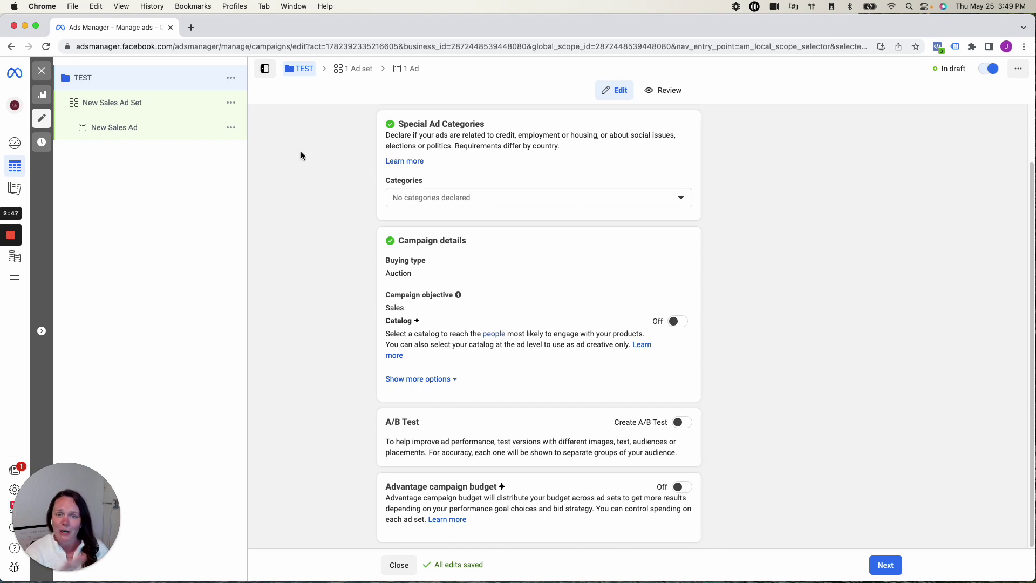
{"action": "left_click", "coordinate": [367, 69]}
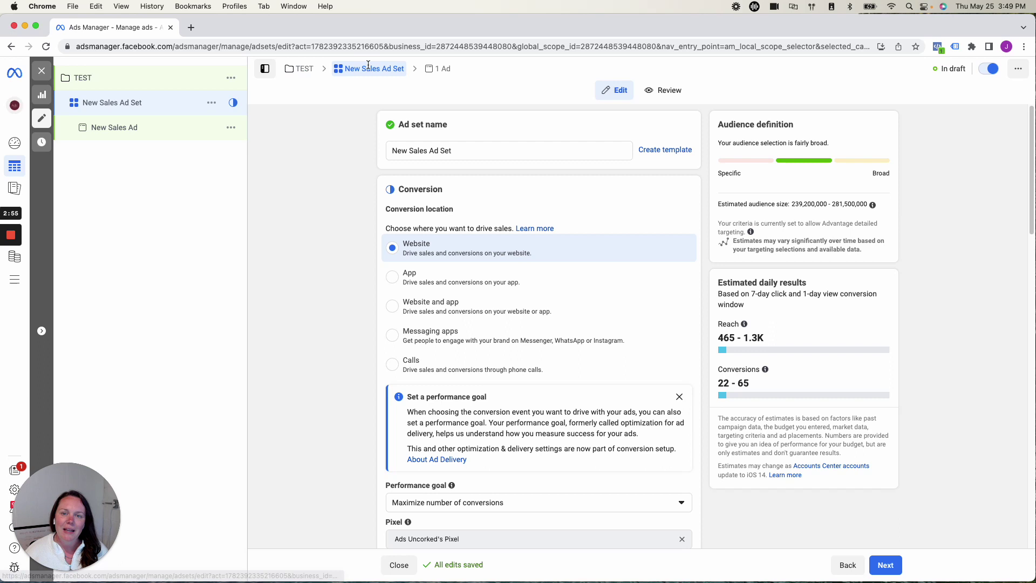
- Replace the default ad set name with 'Audience name'
{"action": "left_click", "coordinate": [473, 149]}
{"action": "left_click_drag", "start_coordinate": [472, 149], "coordinate": [378, 154]}
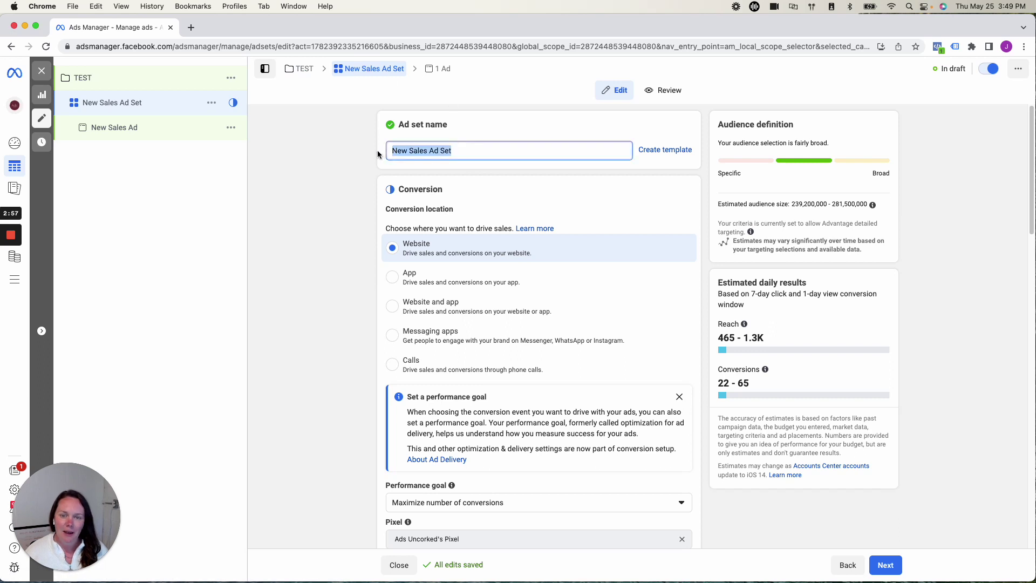
{"action": "type", "text": "Audience name"}
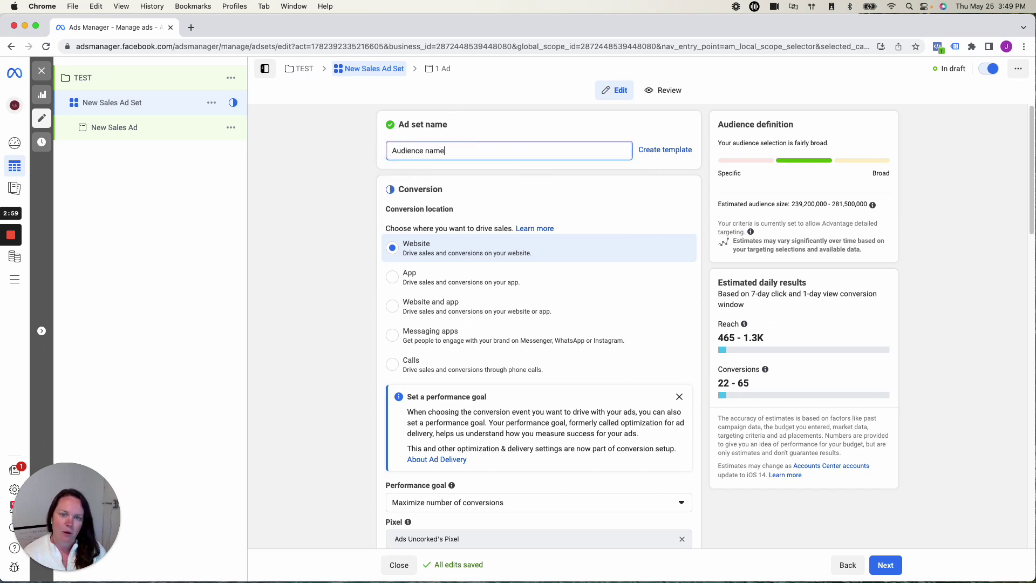
{"action": "left_click", "coordinate": [284, 273]}
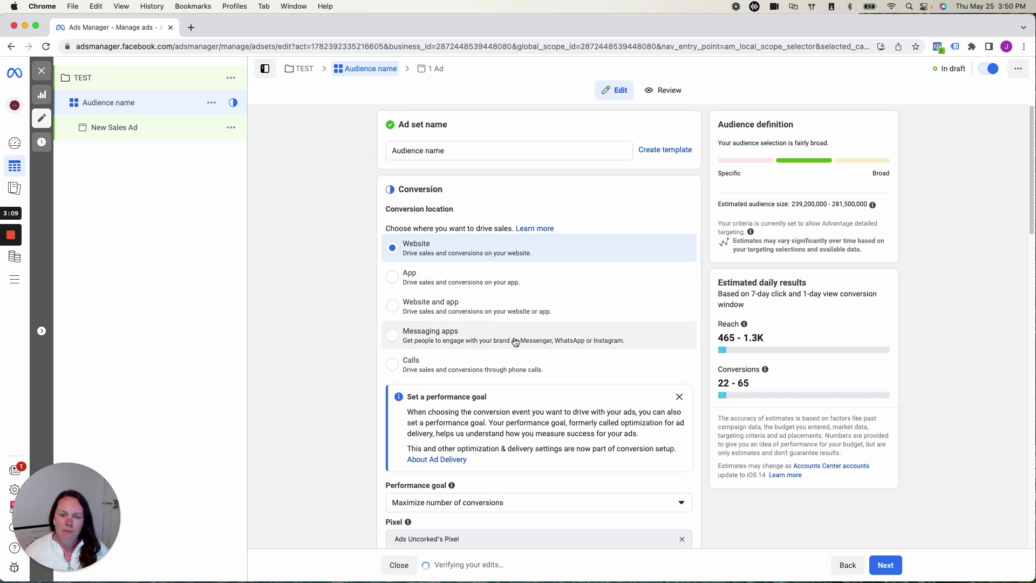
{"action": "scroll", "coordinate": [515, 337], "scroll_direction": "down", "scroll_amount": 1}
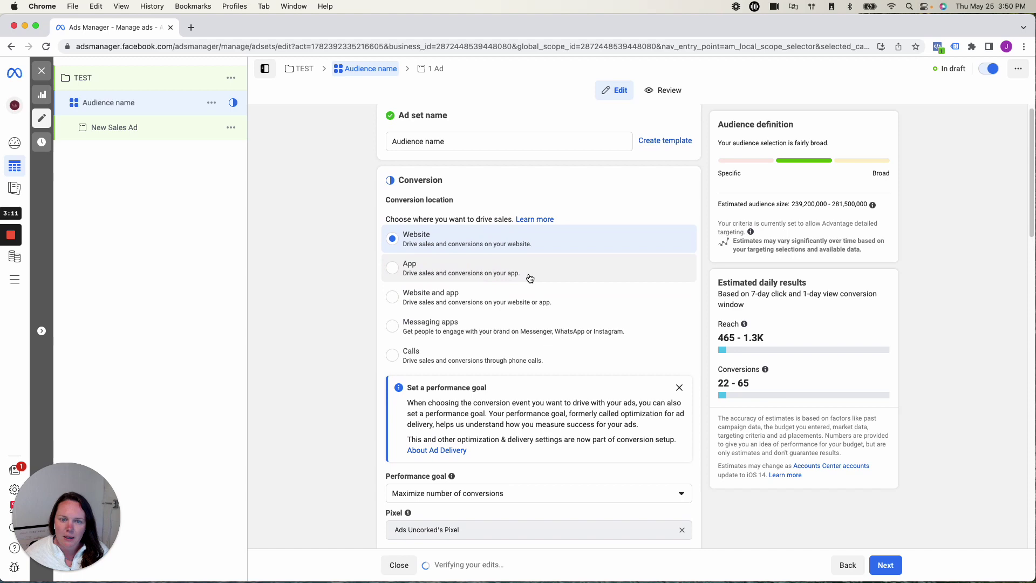
{"action": "scroll", "coordinate": [527, 277], "scroll_direction": "down", "scroll_amount": 2}
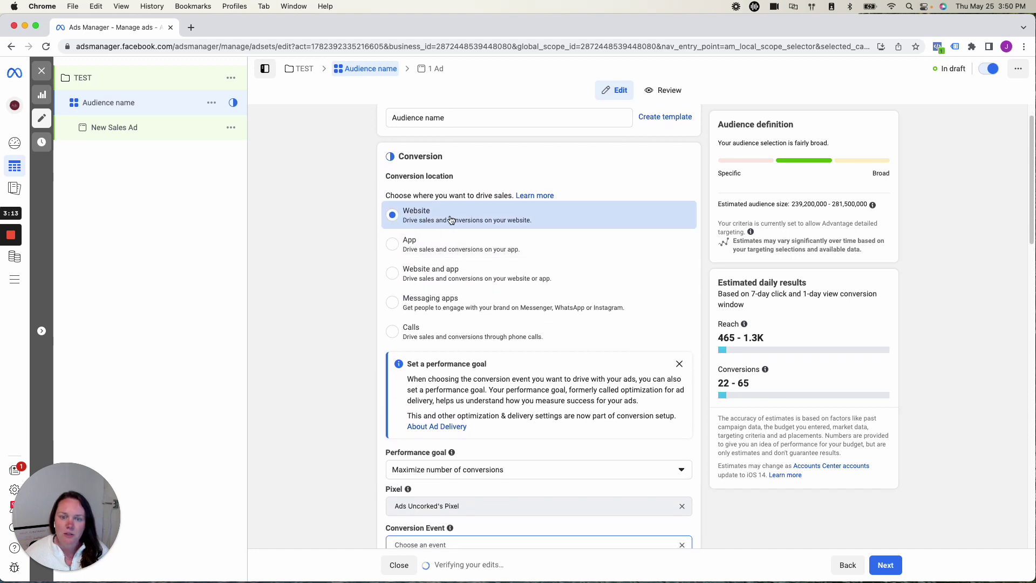
{"action": "scroll", "coordinate": [458, 218], "scroll_direction": "down", "scroll_amount": 5}
{"action": "scroll", "coordinate": [462, 216], "scroll_direction": "down", "scroll_amount": 2}
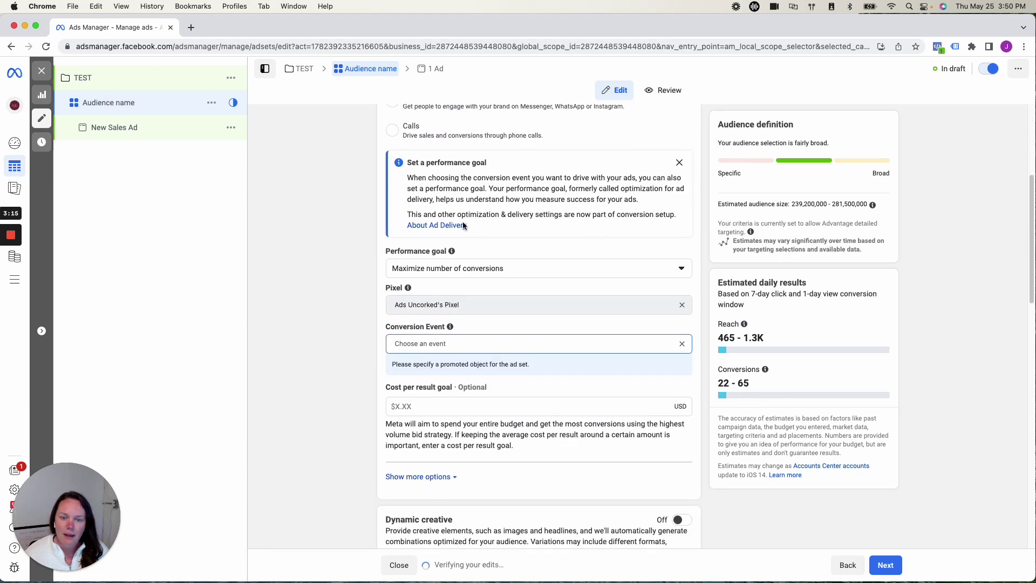
- Check the tracked pixel and choose Purchase as the ad set's conversion event
{"action": "left_click", "coordinate": [424, 304]}
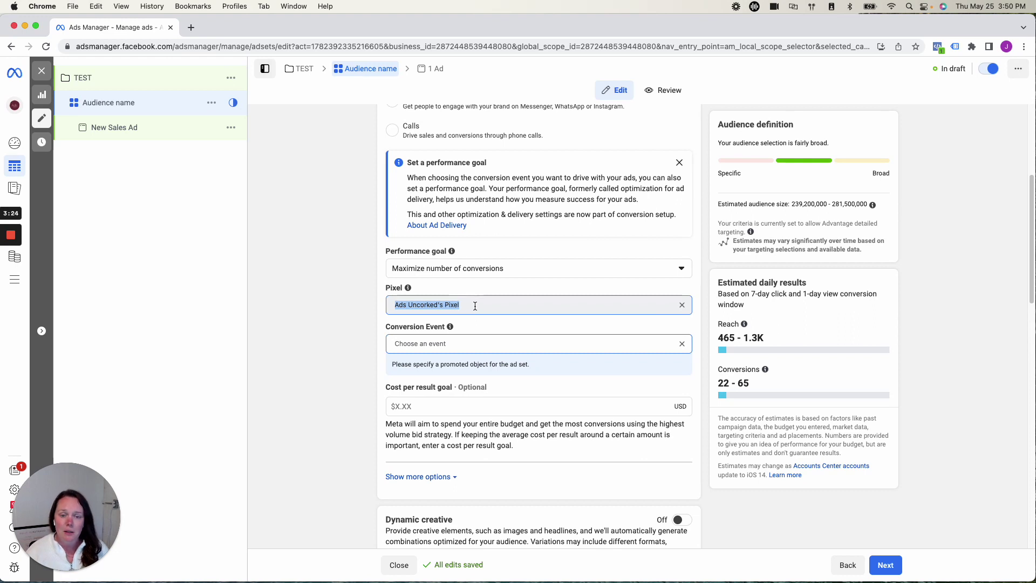
{"action": "left_click", "coordinate": [458, 345]}
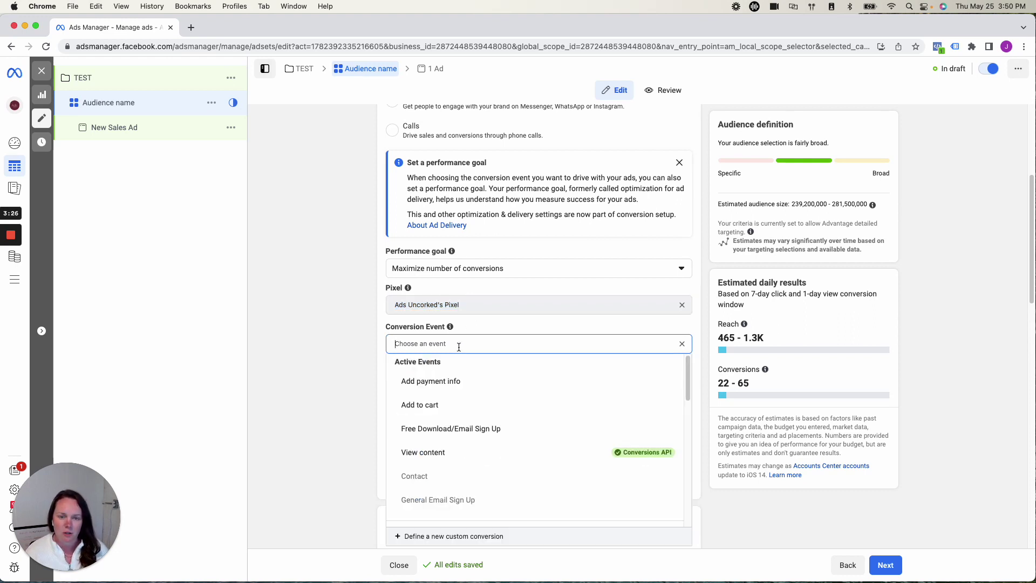
{"action": "type", "text": "Purchase"}
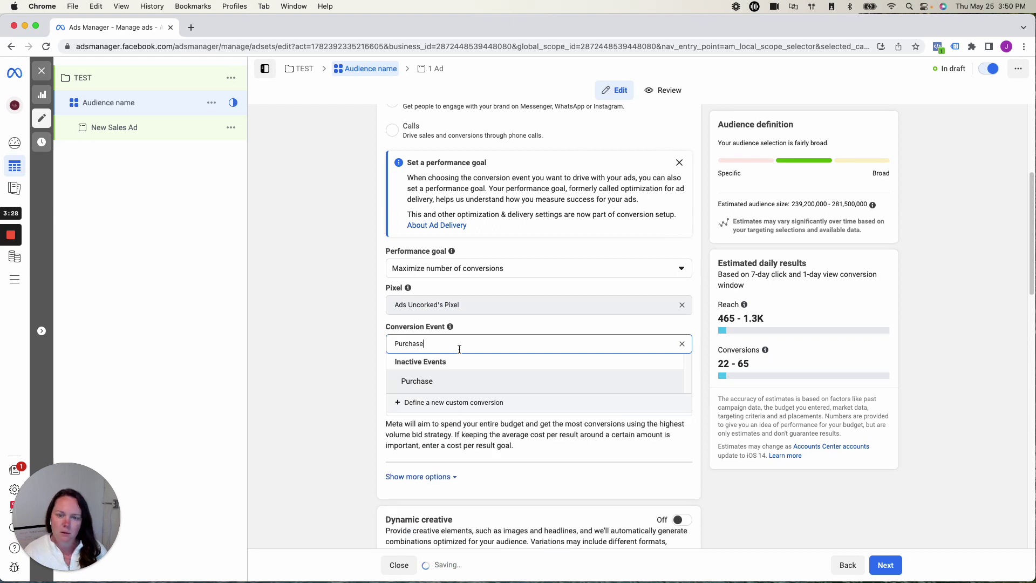
{"action": "left_click", "coordinate": [527, 384]}
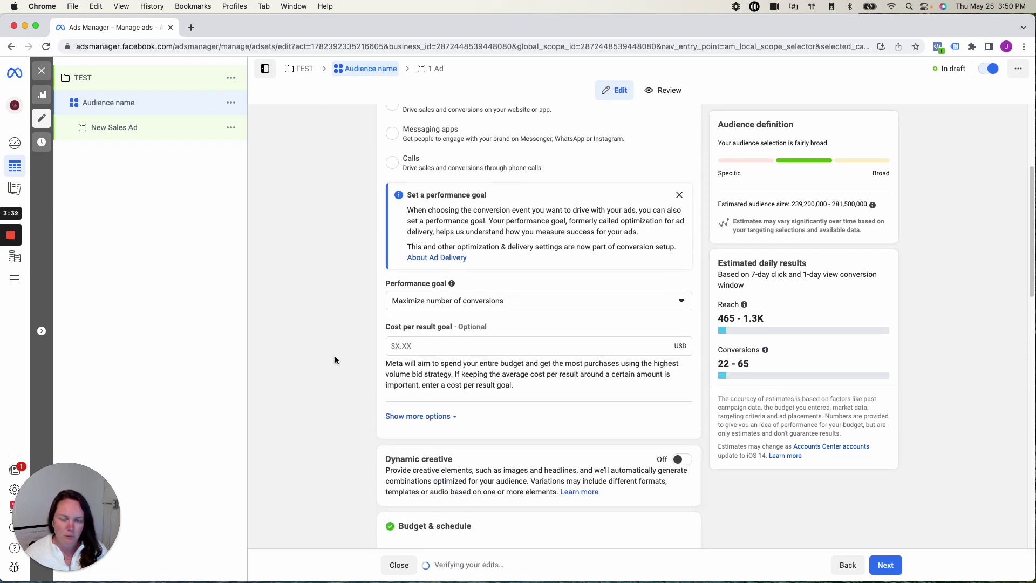
{"action": "scroll", "coordinate": [334, 360], "scroll_direction": "down", "scroll_amount": 5}
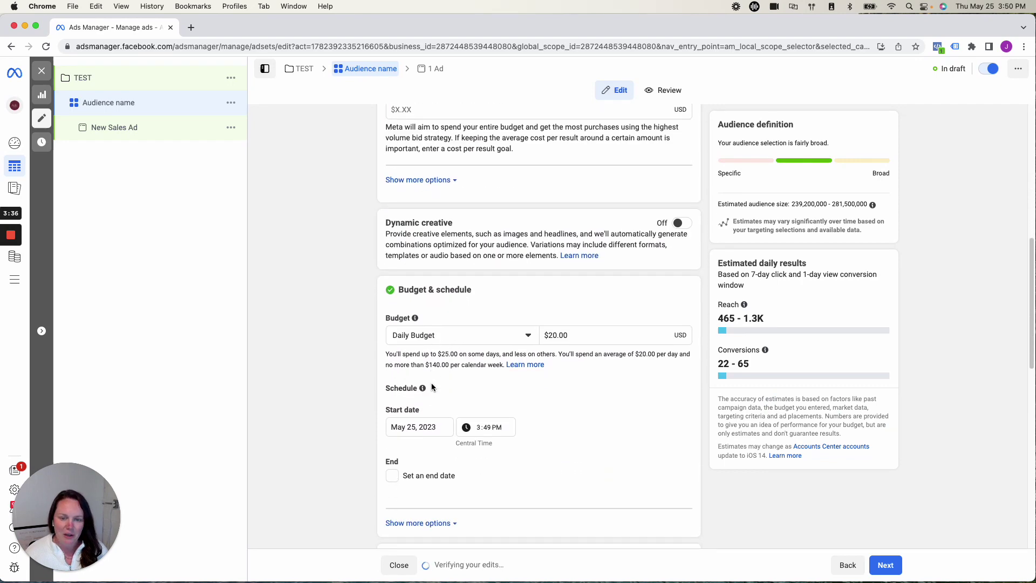
- Scroll past the broad United States, ages 18–65+ audience toward Placements
{"action": "scroll", "coordinate": [402, 451], "scroll_direction": "down", "scroll_amount": 4}
{"action": "scroll", "coordinate": [401, 450], "scroll_direction": "down", "scroll_amount": 5}
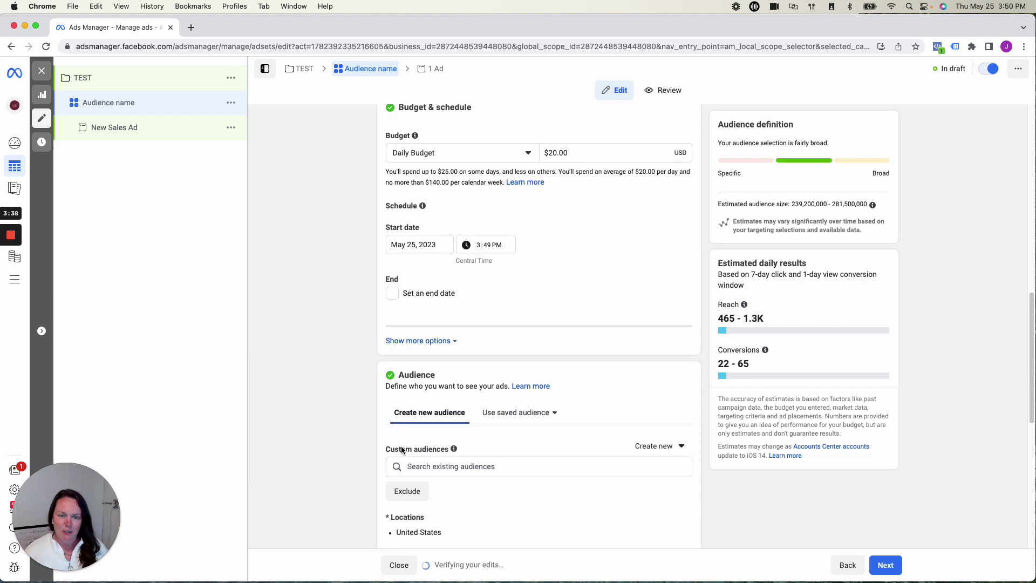
{"action": "scroll", "coordinate": [404, 450], "scroll_direction": "down", "scroll_amount": 4}
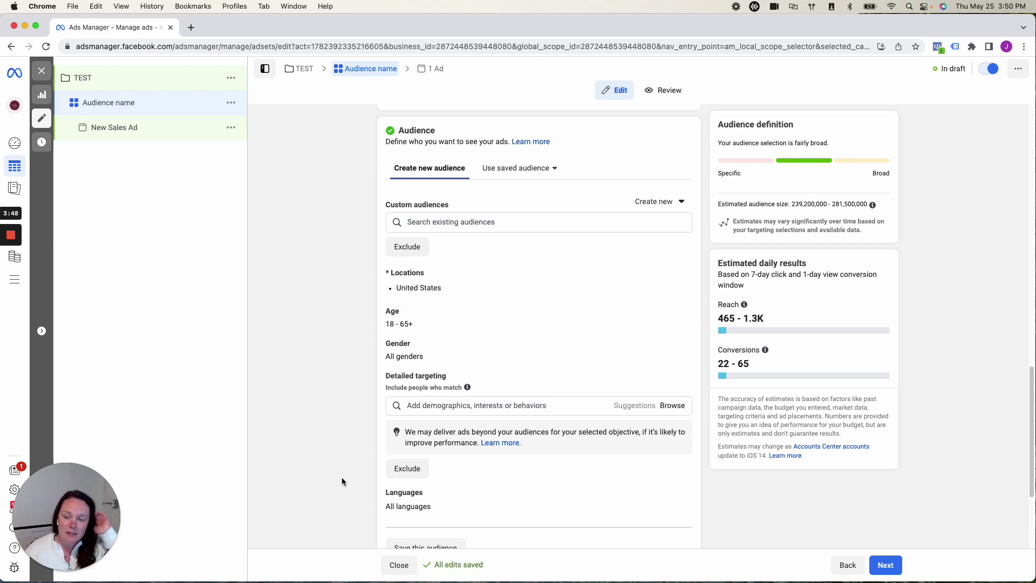
{"action": "scroll", "coordinate": [342, 477], "scroll_direction": "down", "scroll_amount": 2}
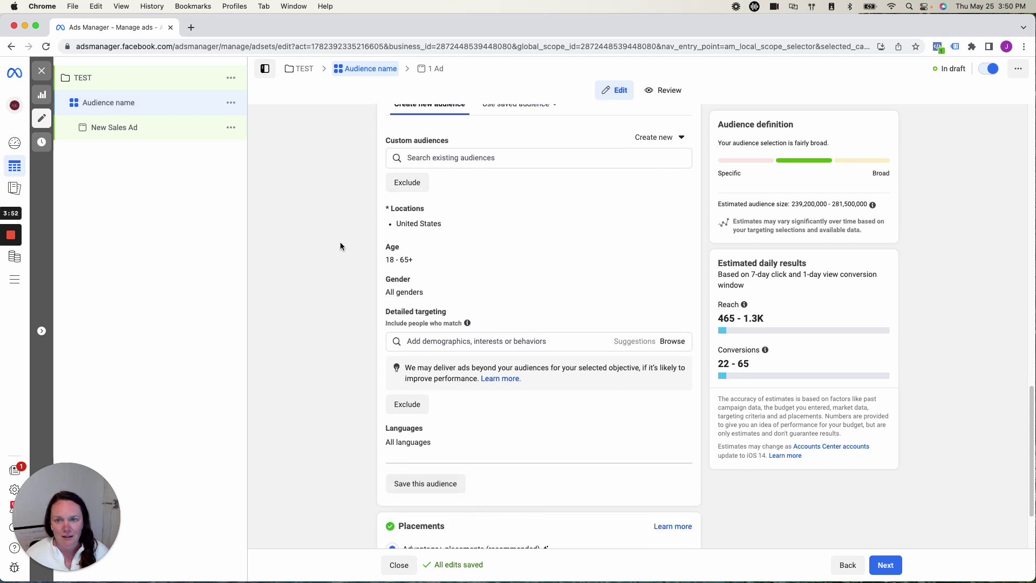
{"action": "scroll", "coordinate": [340, 246], "scroll_direction": "down", "scroll_amount": 3}
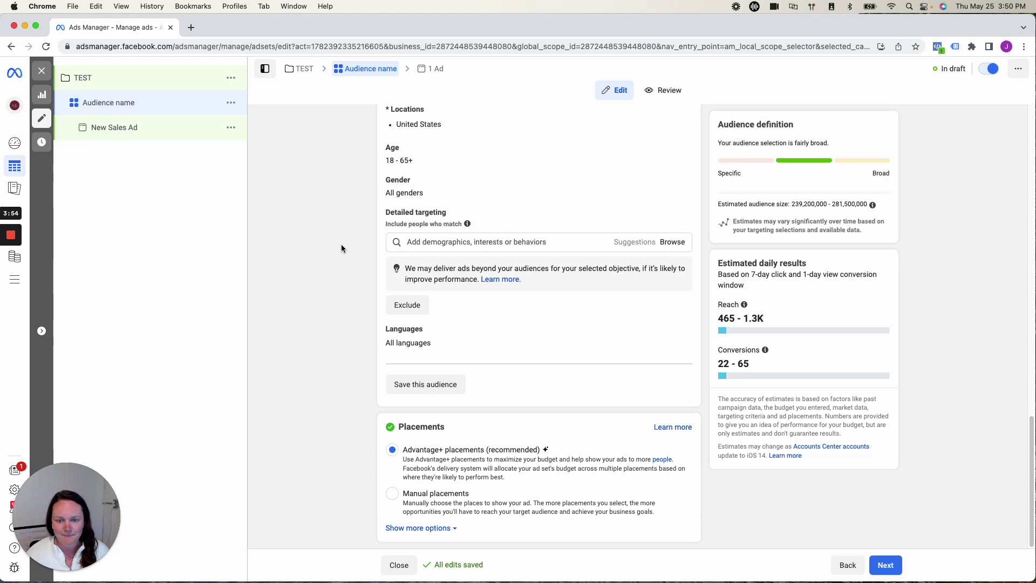
{"action": "left_click", "coordinate": [436, 495]}
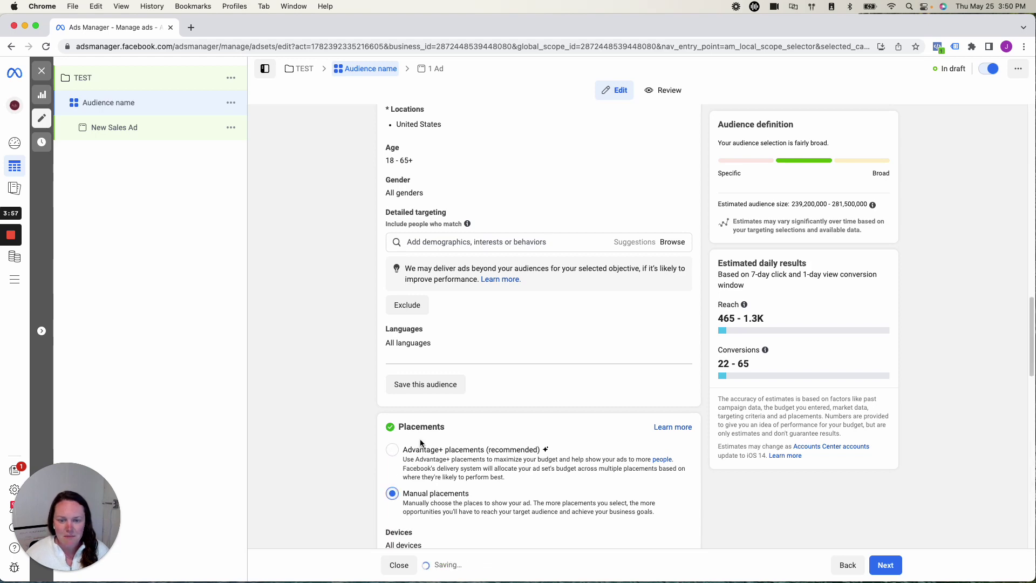
{"action": "scroll", "coordinate": [300, 416], "scroll_direction": "down", "scroll_amount": 10}
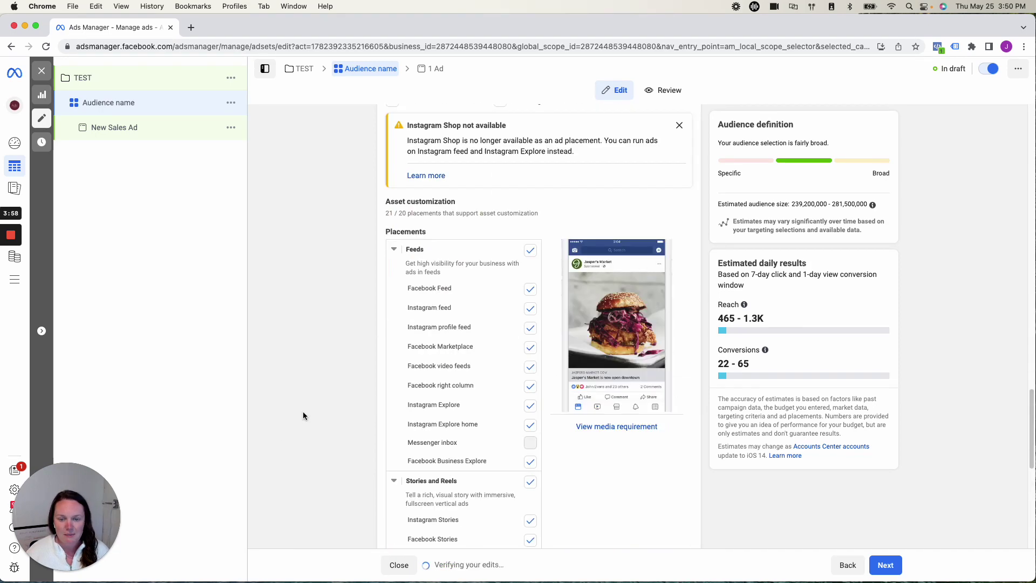
{"action": "scroll", "coordinate": [303, 415], "scroll_direction": "up", "scroll_amount": 5}
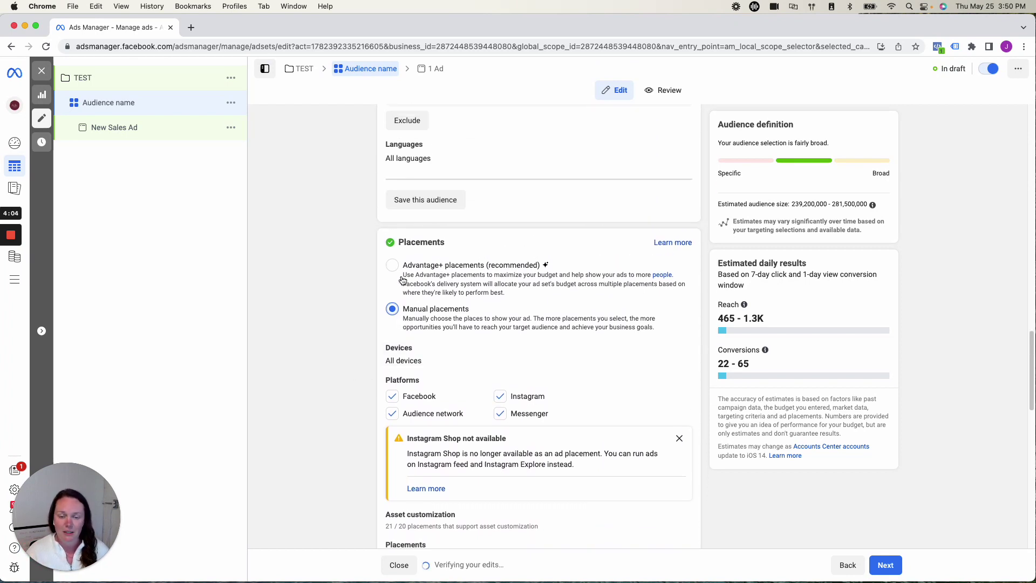
{"action": "scroll", "coordinate": [441, 374], "scroll_direction": "down", "scroll_amount": 1}
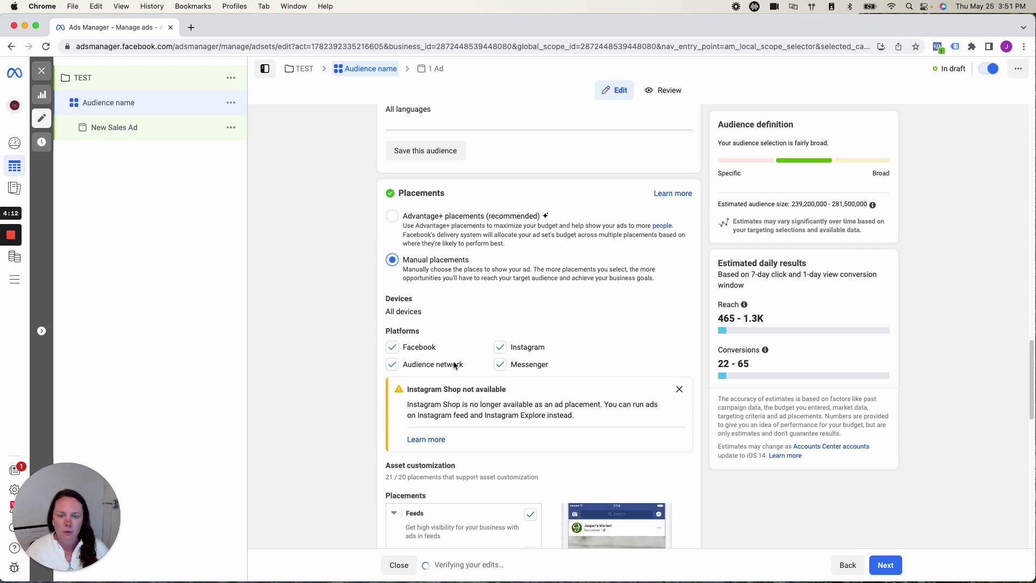
{"action": "scroll", "coordinate": [536, 318], "scroll_direction": "down", "scroll_amount": 10}
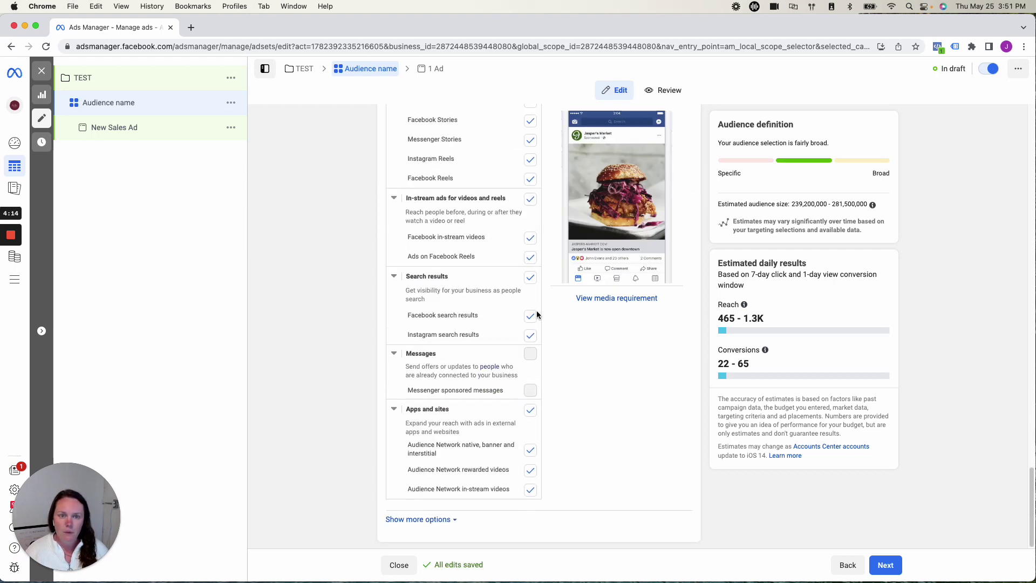
- Open the New Sales Ad and link the page's Instagram account
{"action": "left_click", "coordinate": [432, 68]}
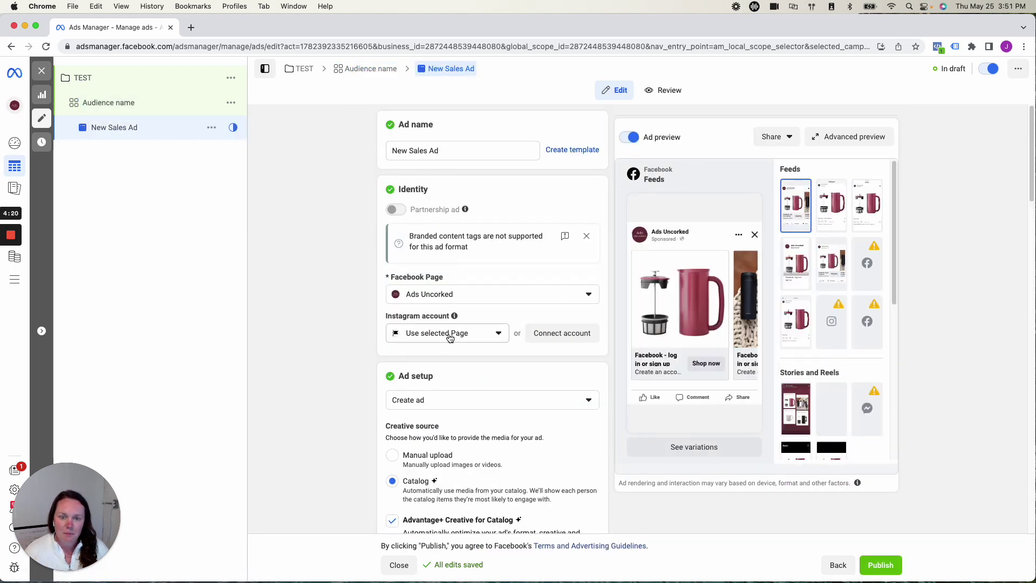
{"action": "left_click", "coordinate": [453, 334]}
{"action": "left_click", "coordinate": [444, 381]}
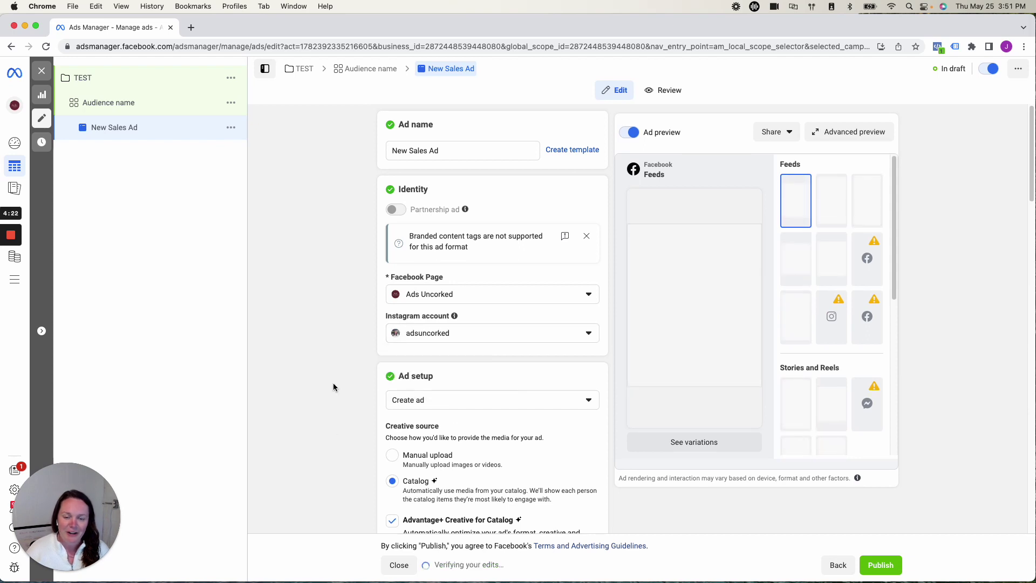
- Set the ad to Manual upload with Single image or video format and open Add media
{"action": "scroll", "coordinate": [335, 384], "scroll_direction": "down", "scroll_amount": 2}
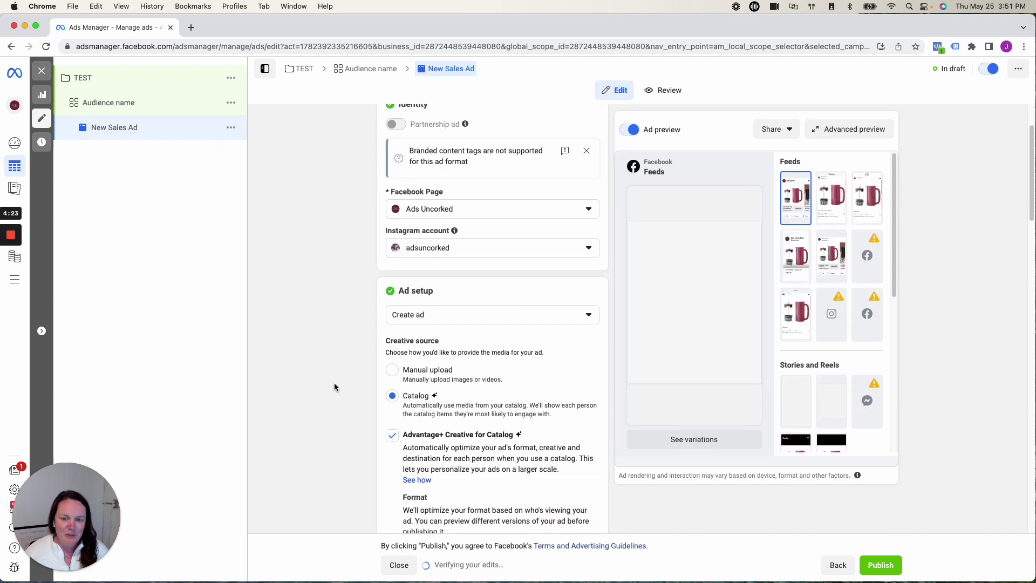
{"action": "left_click", "coordinate": [392, 362]}
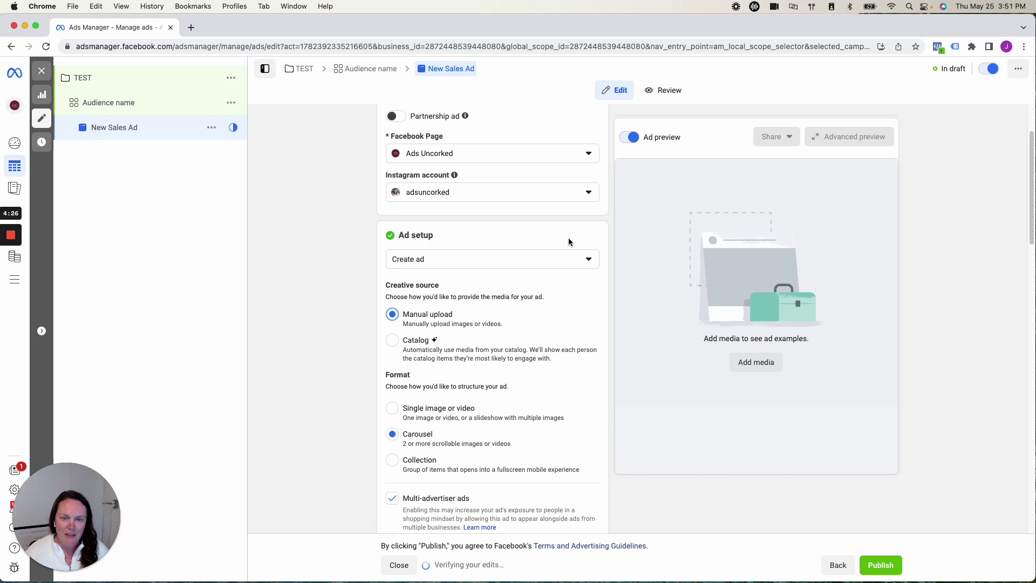
{"action": "scroll", "coordinate": [468, 360], "scroll_direction": "down", "scroll_amount": 1}
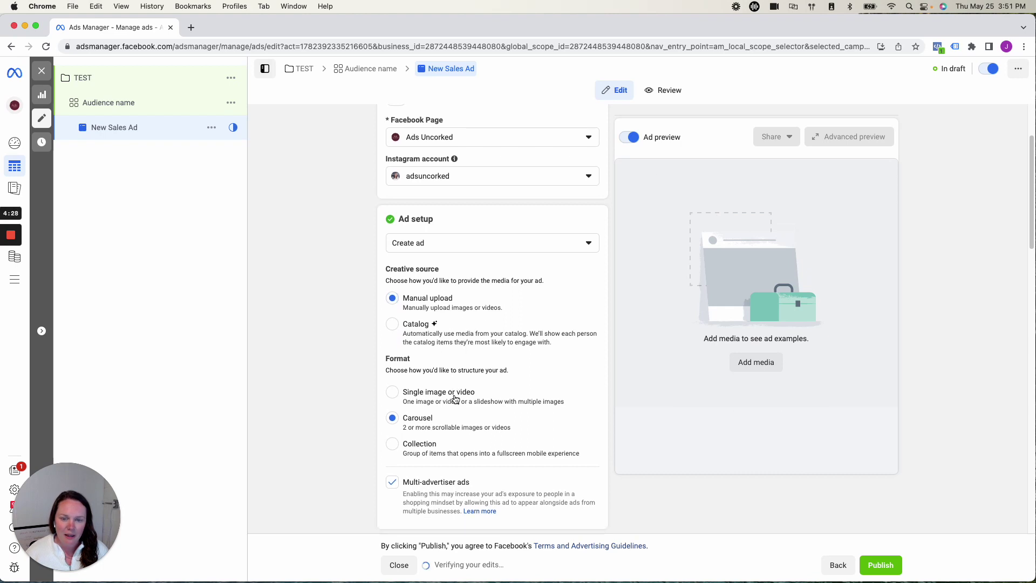
{"action": "left_click", "coordinate": [454, 399]}
{"action": "scroll", "coordinate": [443, 398], "scroll_direction": "down", "scroll_amount": 5}
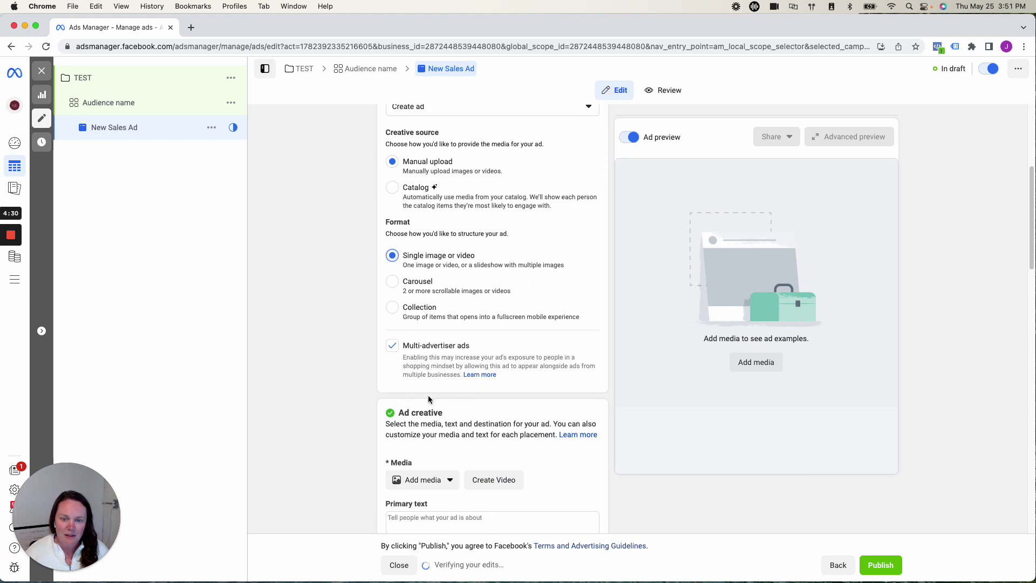
{"action": "left_click", "coordinate": [402, 479]}
{"action": "scroll", "coordinate": [401, 477], "scroll_direction": "down", "scroll_amount": 1}
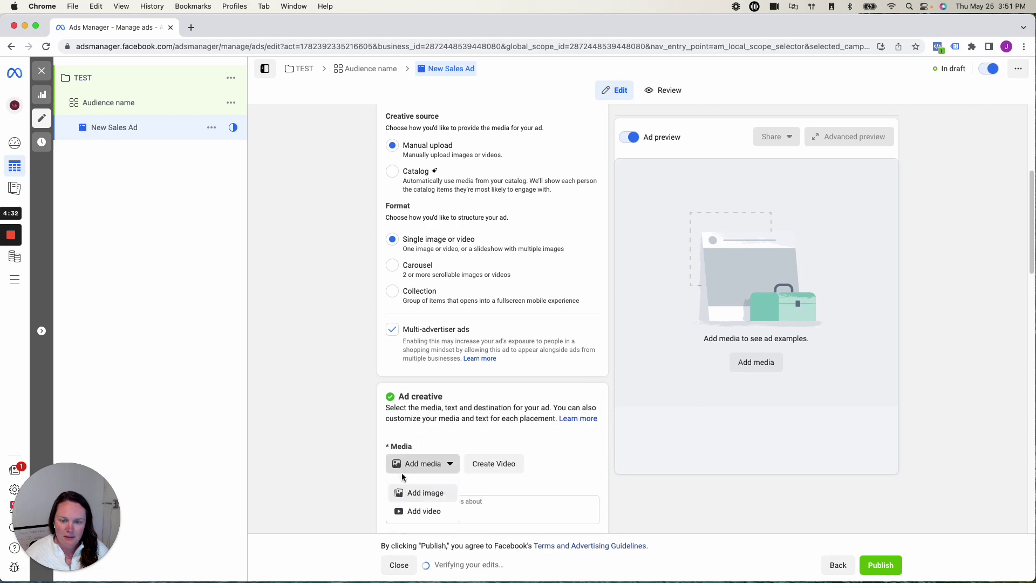
{"action": "scroll", "coordinate": [410, 469], "scroll_direction": "down", "scroll_amount": 1}
- Pick the photo of the woman at her laptop and confirm it through cropping
{"action": "left_click", "coordinate": [427, 469]}
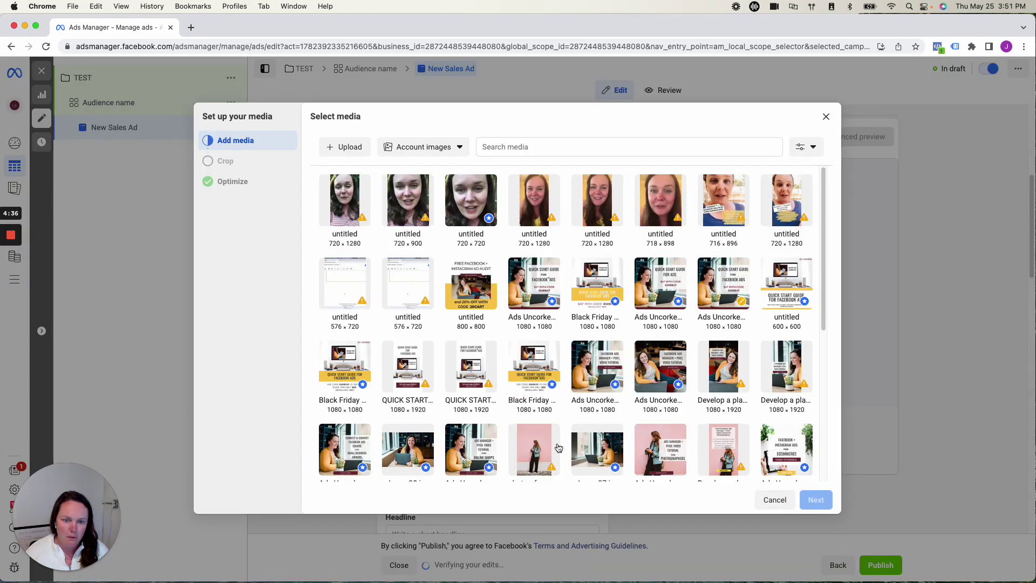
{"action": "left_click", "coordinate": [603, 443]}
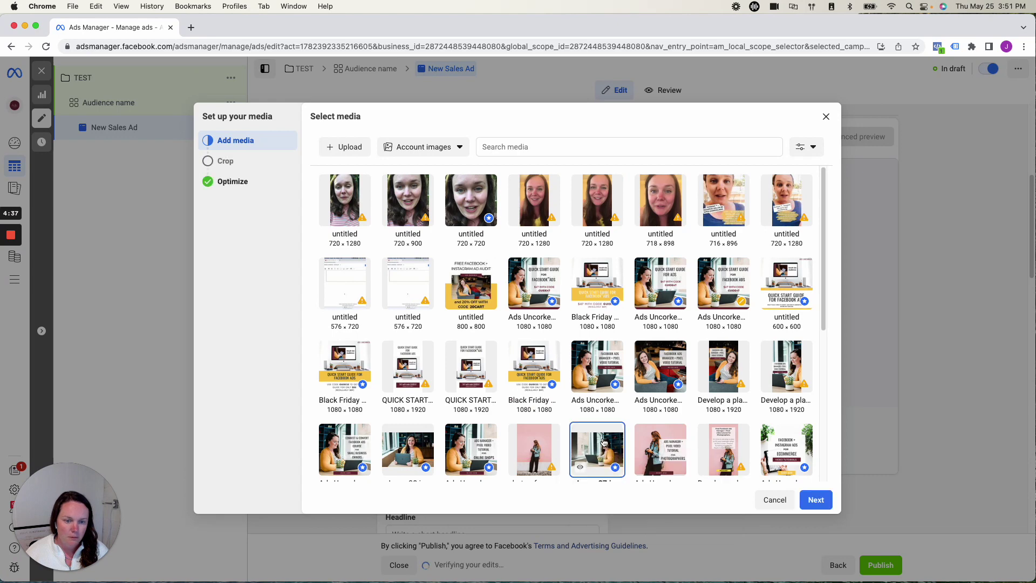
{"action": "left_click", "coordinate": [808, 506]}
{"action": "left_click", "coordinate": [809, 502]}
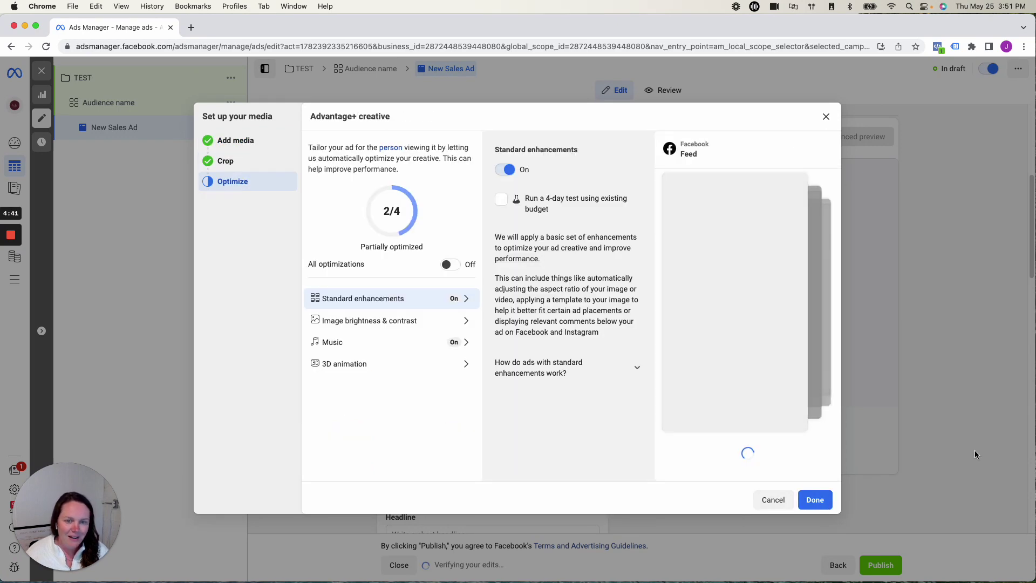
- Finish the ad's media setup, then enter primary text 'Ad text!' and headline 'HEADLINE'
{"action": "left_click", "coordinate": [848, 482]}
{"action": "scroll", "coordinate": [906, 429], "scroll_direction": "down", "scroll_amount": 3}
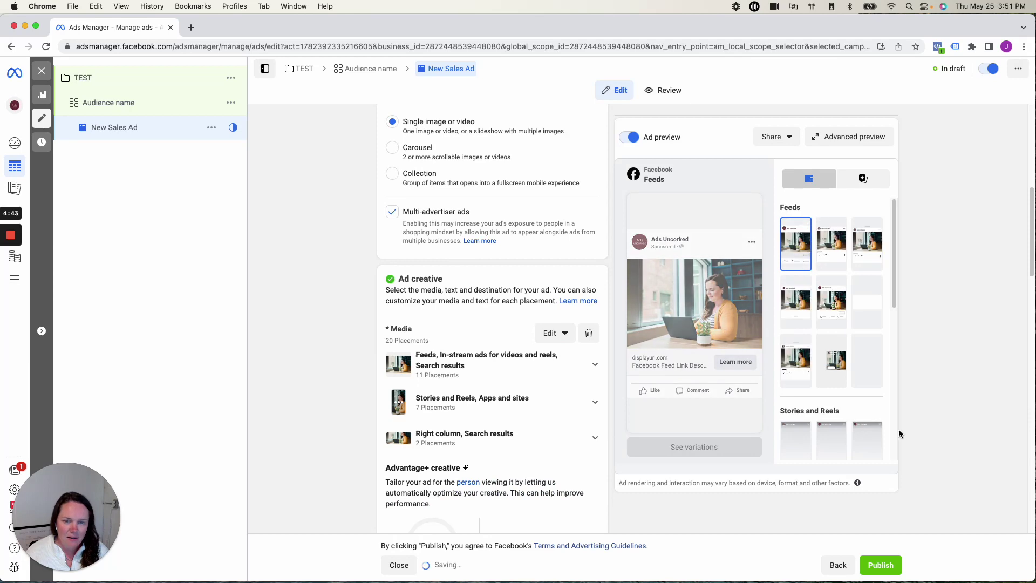
{"action": "scroll", "coordinate": [473, 495], "scroll_direction": "down", "scroll_amount": 3}
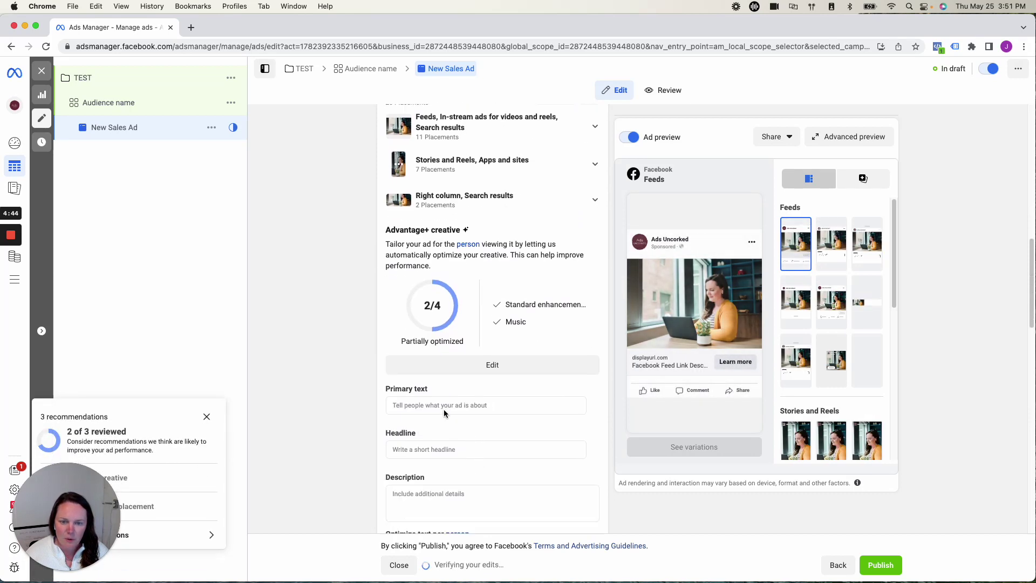
{"action": "left_click", "coordinate": [445, 407]}
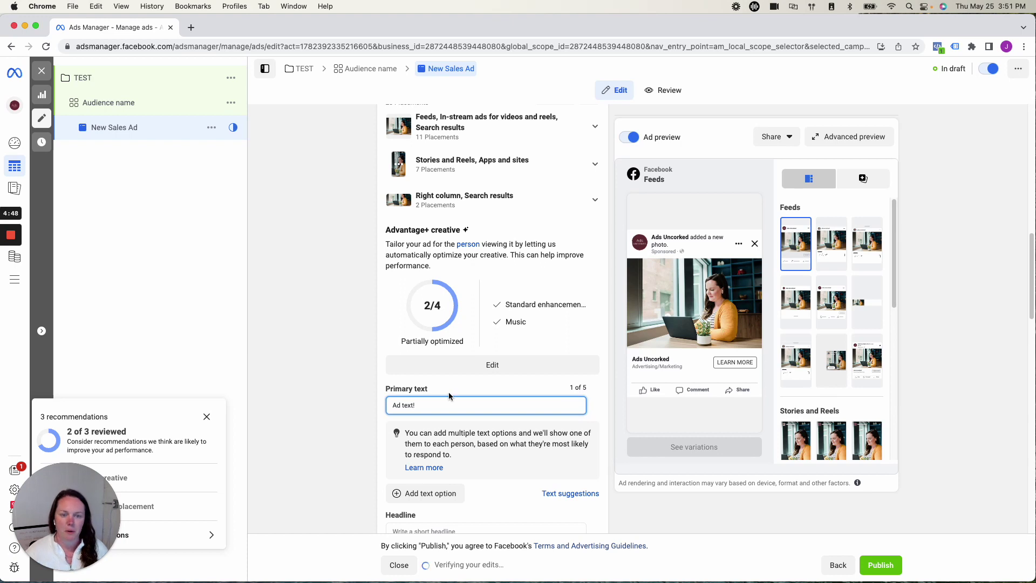
{"action": "scroll", "coordinate": [432, 383], "scroll_direction": "down", "scroll_amount": 3}
{"action": "left_click", "coordinate": [419, 376]}
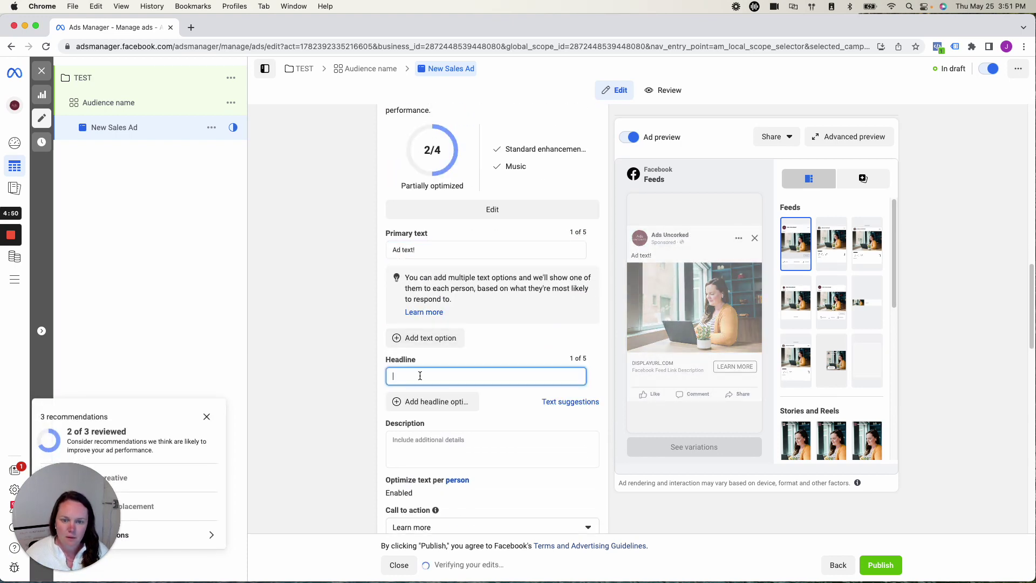
{"action": "type", "text": "HEADLINE"}
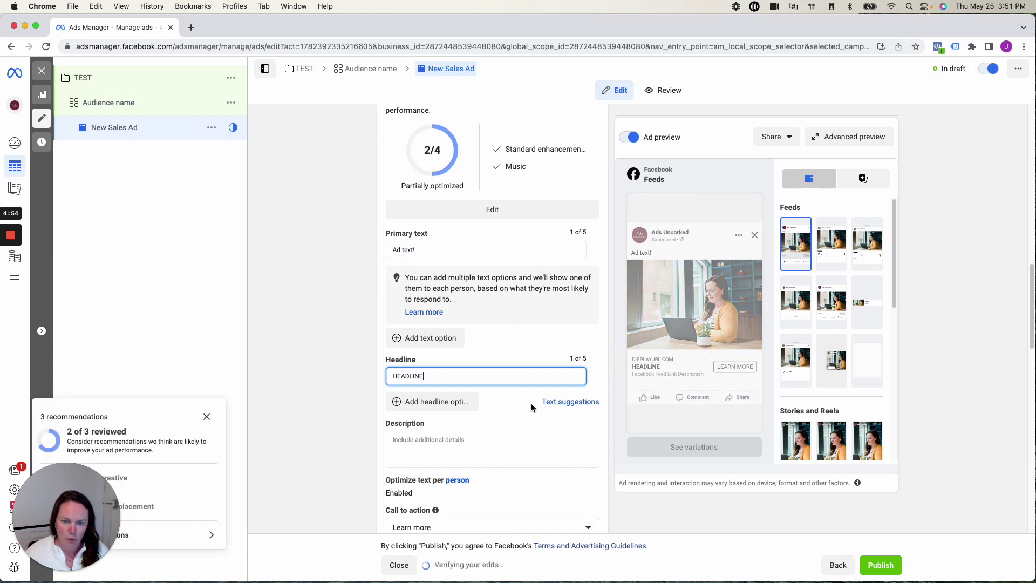
- Pick Order now from the Call to action dropdown list
{"action": "scroll", "coordinate": [532, 407], "scroll_direction": "down", "scroll_amount": 5}
{"action": "left_click", "coordinate": [475, 391]}
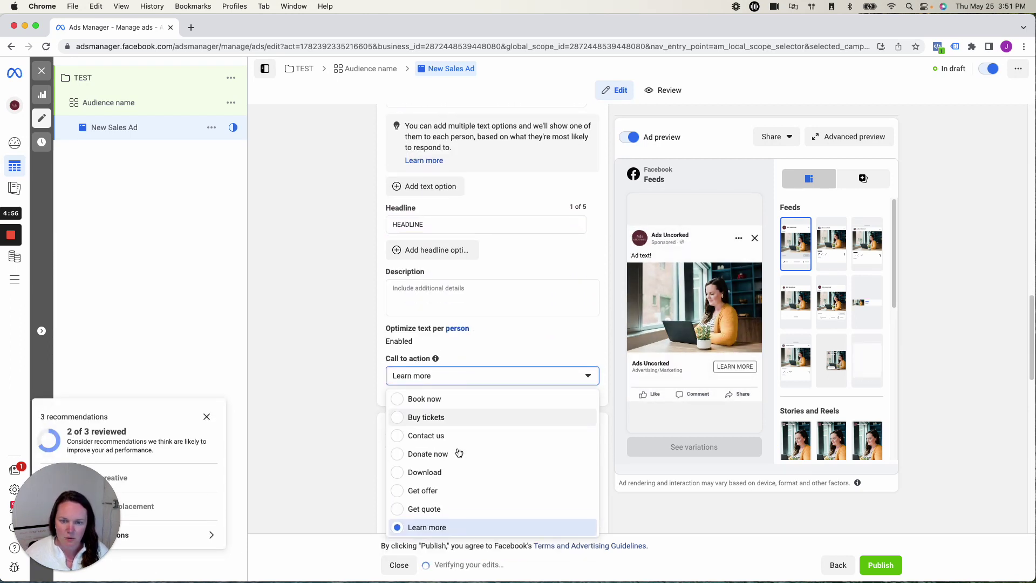
{"action": "scroll", "coordinate": [467, 470], "scroll_direction": "down", "scroll_amount": 3}
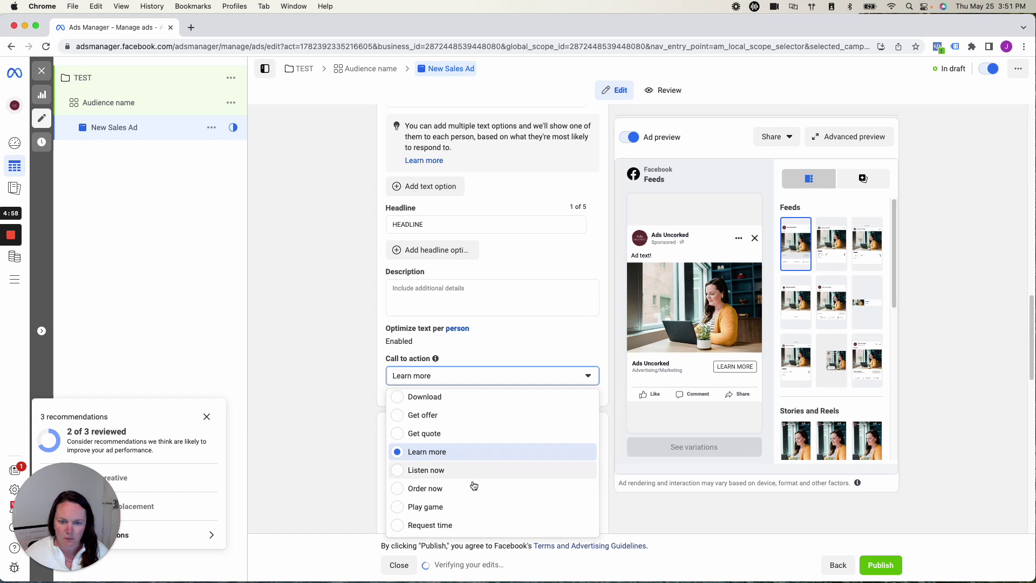
{"action": "left_click", "coordinate": [470, 488]}
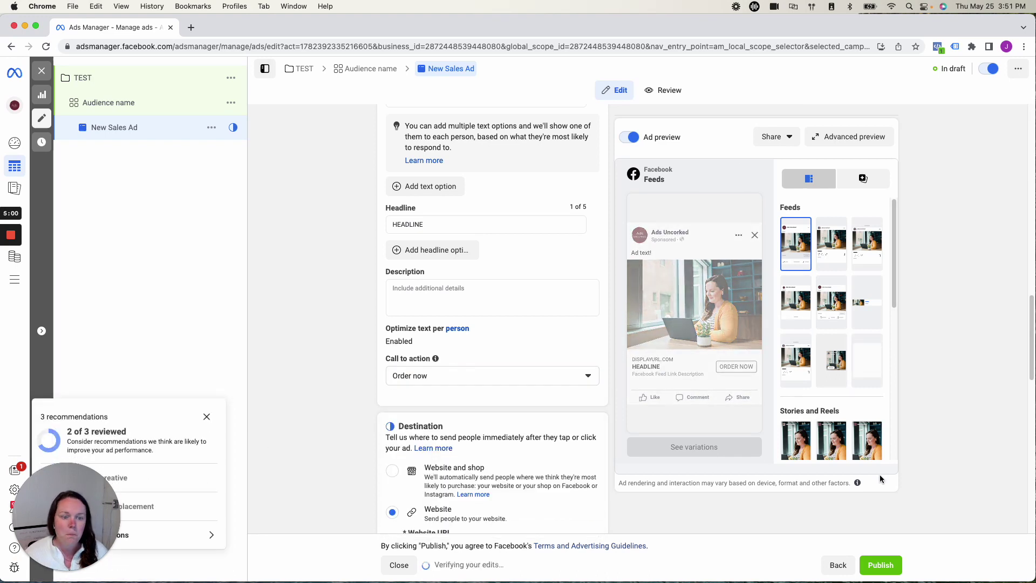
{"action": "scroll", "coordinate": [459, 471], "scroll_direction": "down", "scroll_amount": 2}
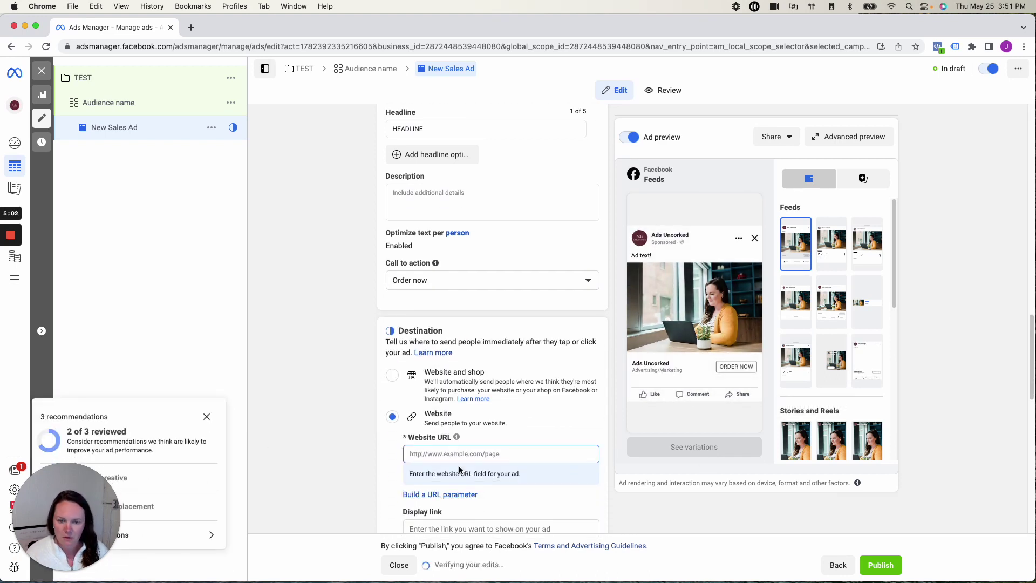
{"action": "scroll", "coordinate": [460, 470], "scroll_direction": "down", "scroll_amount": 3}
{"action": "scroll", "coordinate": [867, 372], "scroll_direction": "down", "scroll_amount": 2}
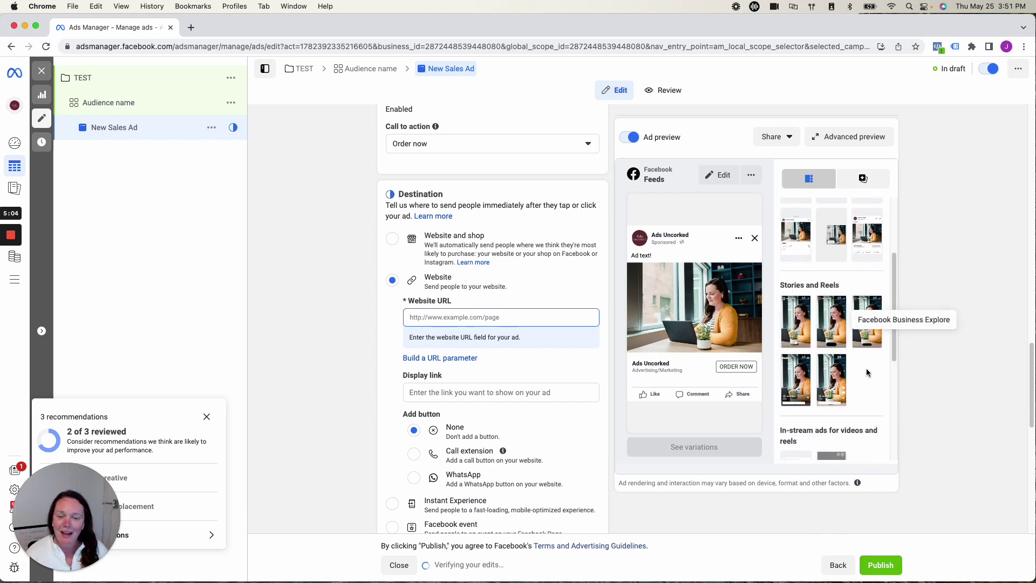